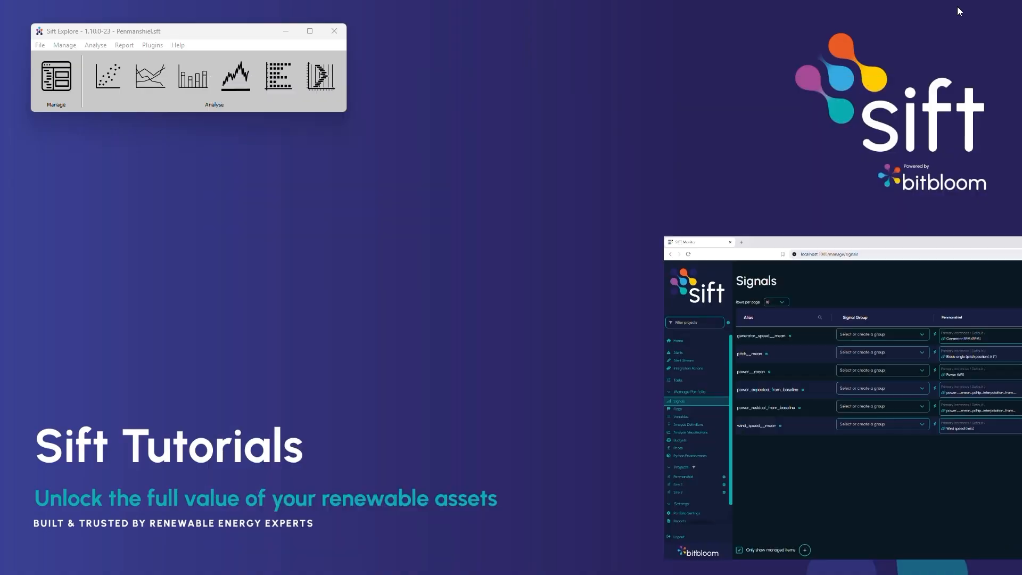
click(55, 79)
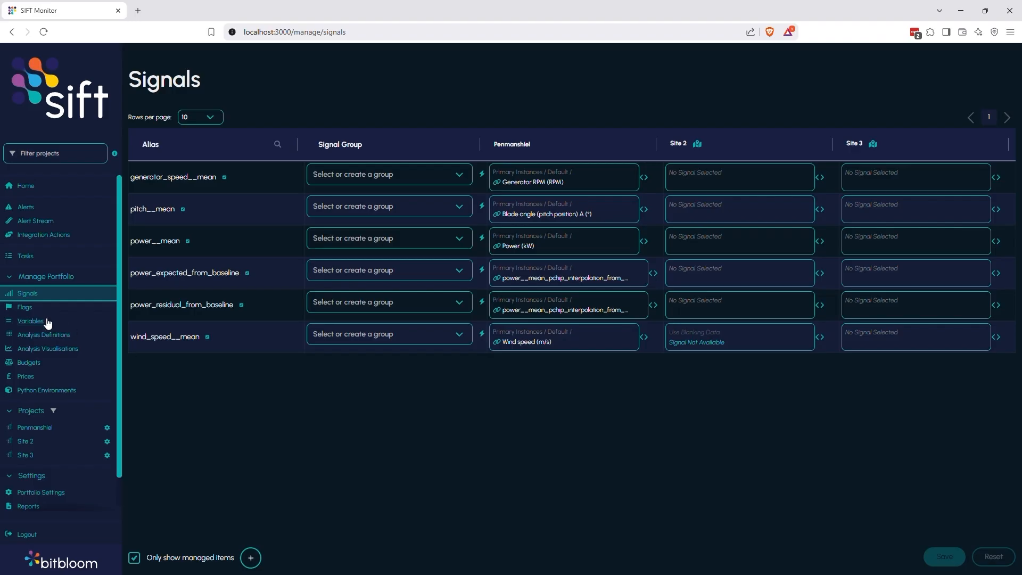
Add a new flag named partial_load on the Flags page.
click(26, 309)
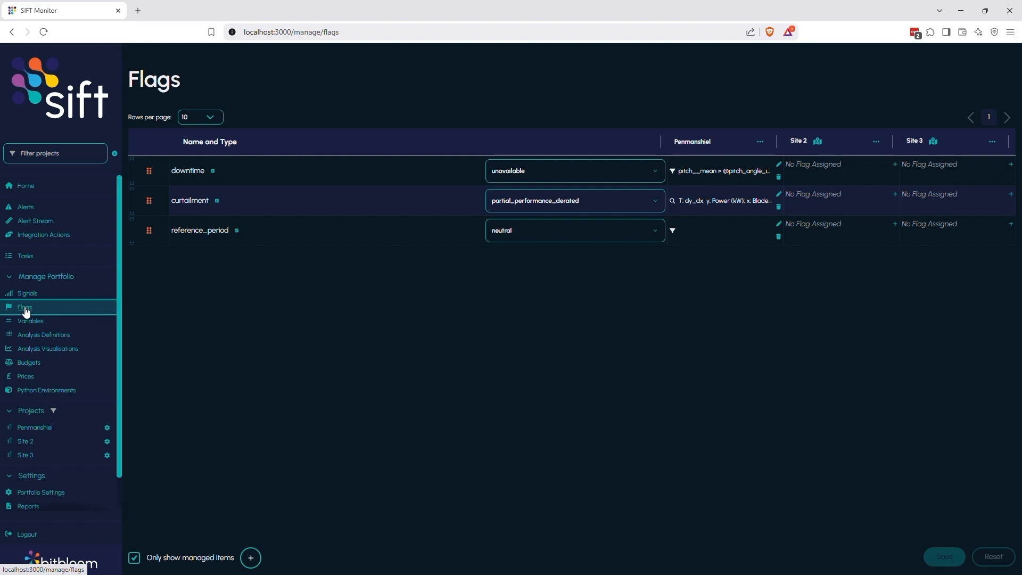
click(251, 557)
click(210, 260)
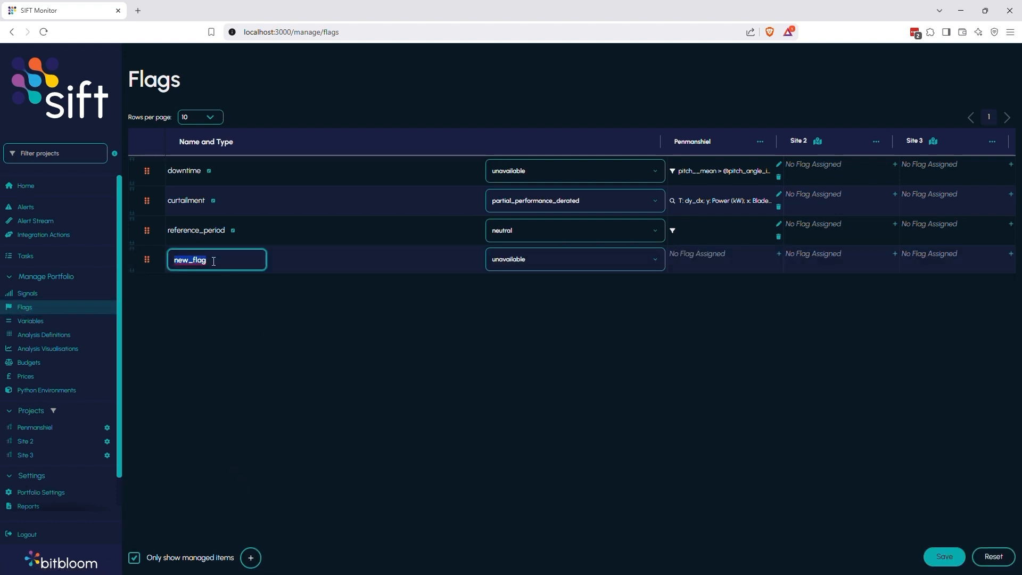
text(partial_load)
Add another flag named full_load.
click(250, 557)
click(211, 288)
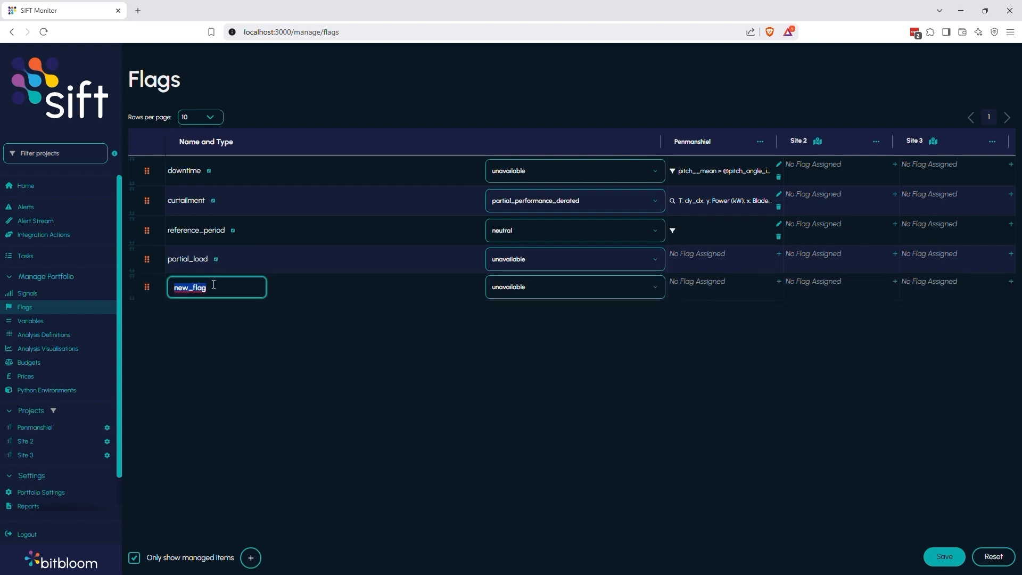
text(full_load)
key(Return)
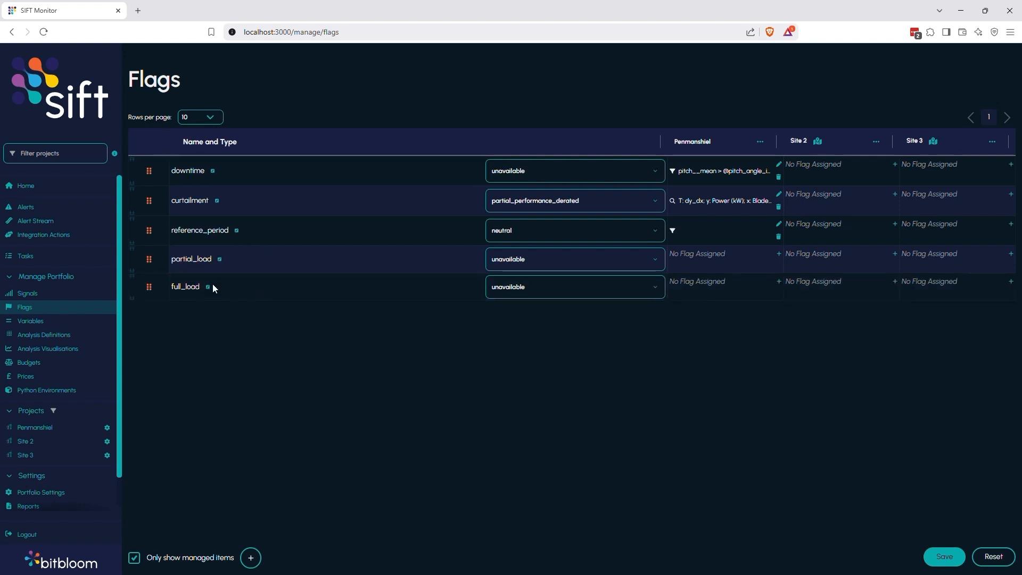
Set the partial_load and full_load flag types to neutral and assign both flags to the Penmanshiel project.
click(531, 260)
click(537, 357)
click(541, 287)
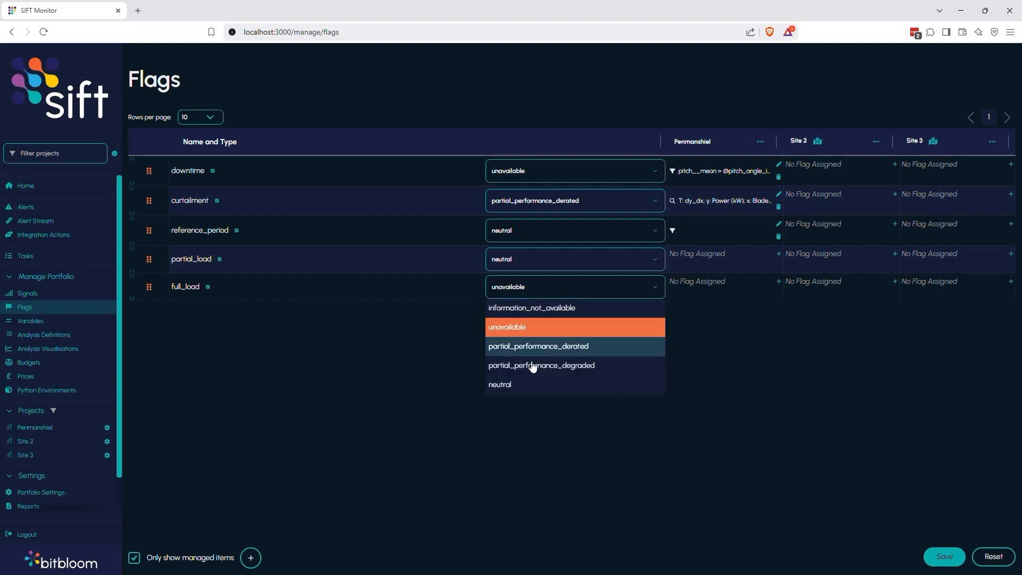
click(538, 385)
click(779, 253)
click(778, 282)
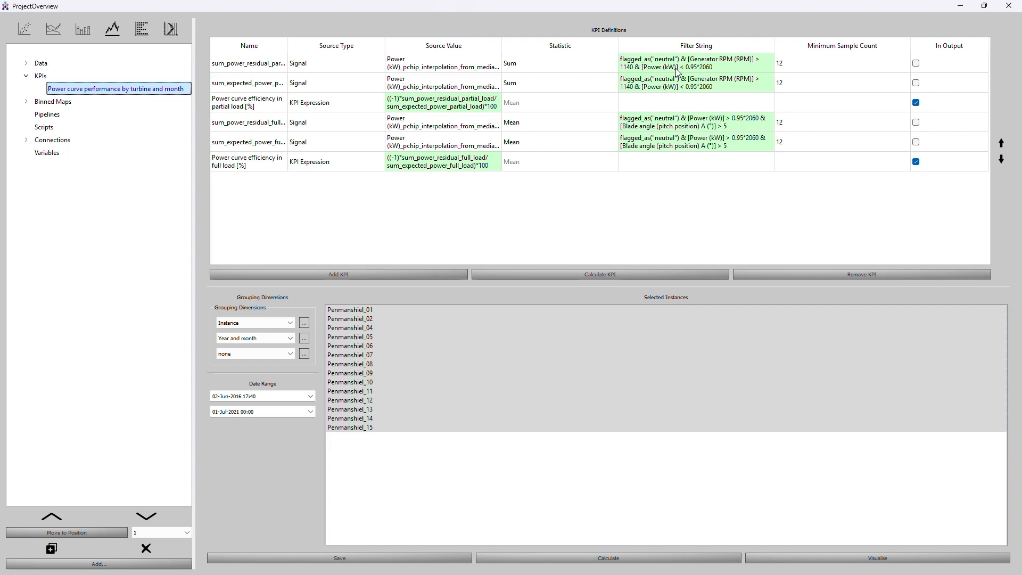
Copy the partial-load filter string from Sift Explore and paste it into partial_load's Penmanshiel rule filter.
double_click(674, 60)
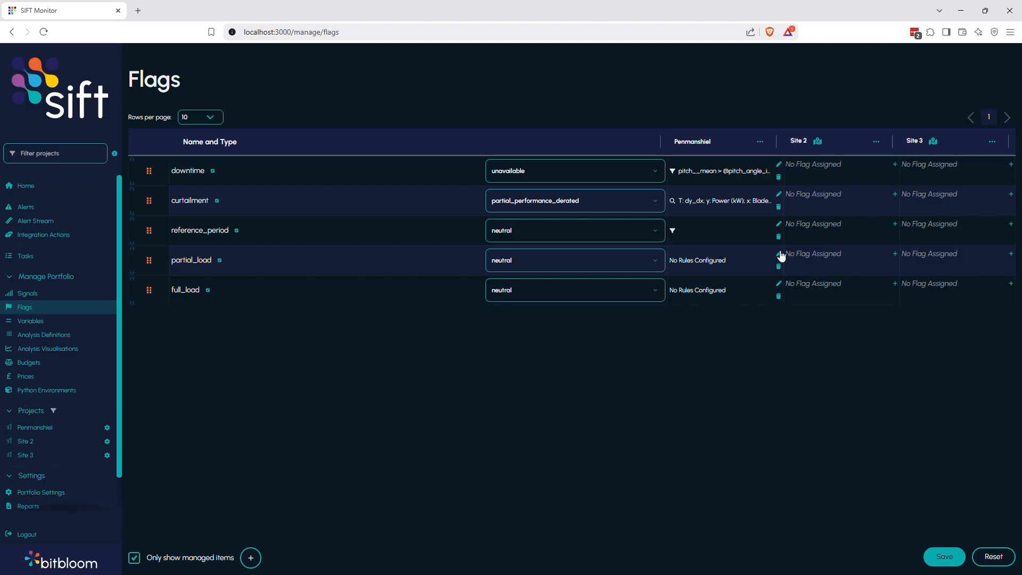
click(782, 257)
click(650, 389)
text(flagged_as("neutral") & [Generator RPM (RPM)] > 1140 & [Power (kW)] < 0.95*2060)
drag(678, 393, 744, 391)
key(BackSpace)
text(generator_speed__mean)
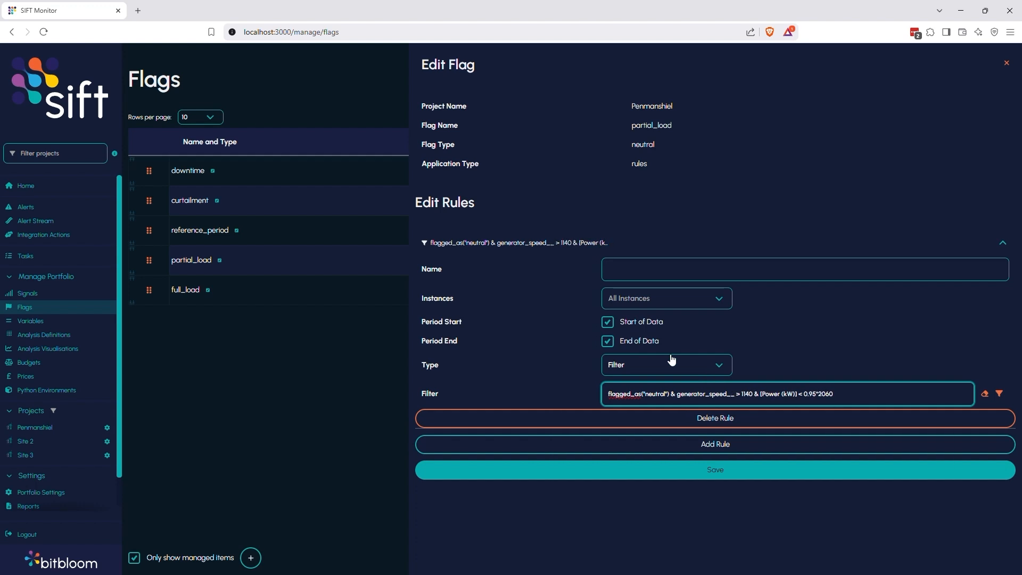
key(BackSpace)
key(BackSpace)
key(BackSpace)
key(Delete)
text(@generator_speed_cut_in)
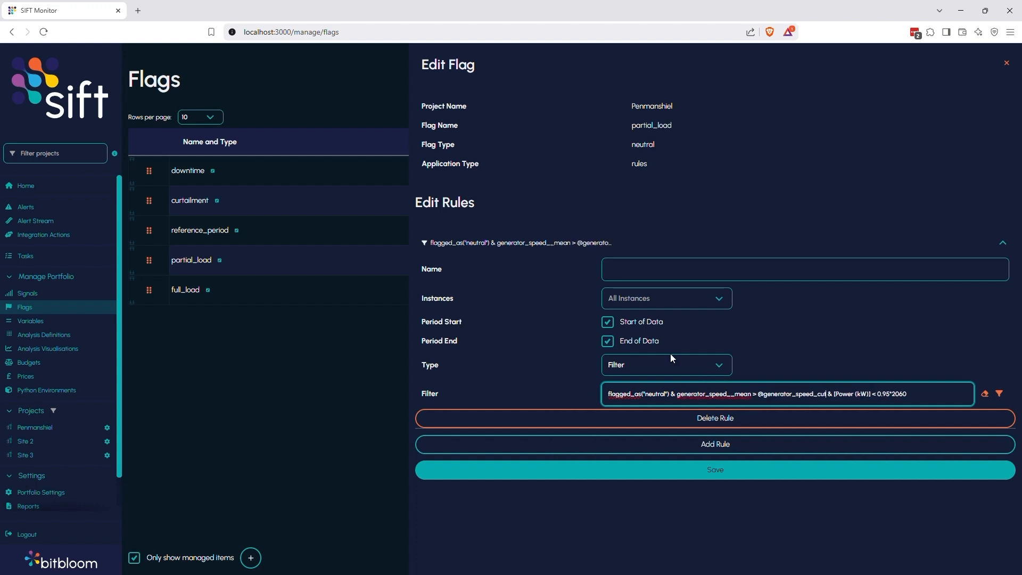
key(Right)
key(Right)
key(Right)
key(Right)
key(Right)
key(Right)
key(Right)
key(Right)
key(Right)
key(Right)
key(Right)
key(Right)
key(Right)
key(BackSpace)
key(BackSpace)
key(BackSpace)
key(BackSpace)
key(BackSpace)
key(BackSpace)
key(BackSpace)
key(BackSpace)
key(BackSpace)
key(BackSpace)
key(BackSpace)
key(BackSpace)
text(power__mean)
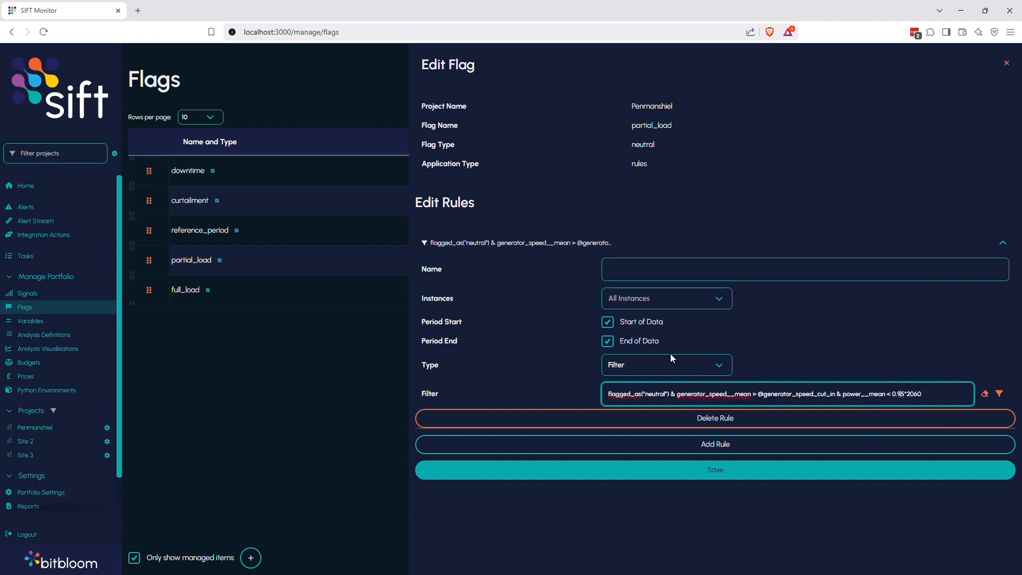
key(End)
key(BackSpace)
key(BackSpace)
key(BackSpace)
key(BackSpace)
text(0.95*@power_rated)
click(726, 471)
Open full_load's Penmanshiel rule editor and bring in the full-load filter string from Sift Explore.
click(778, 284)
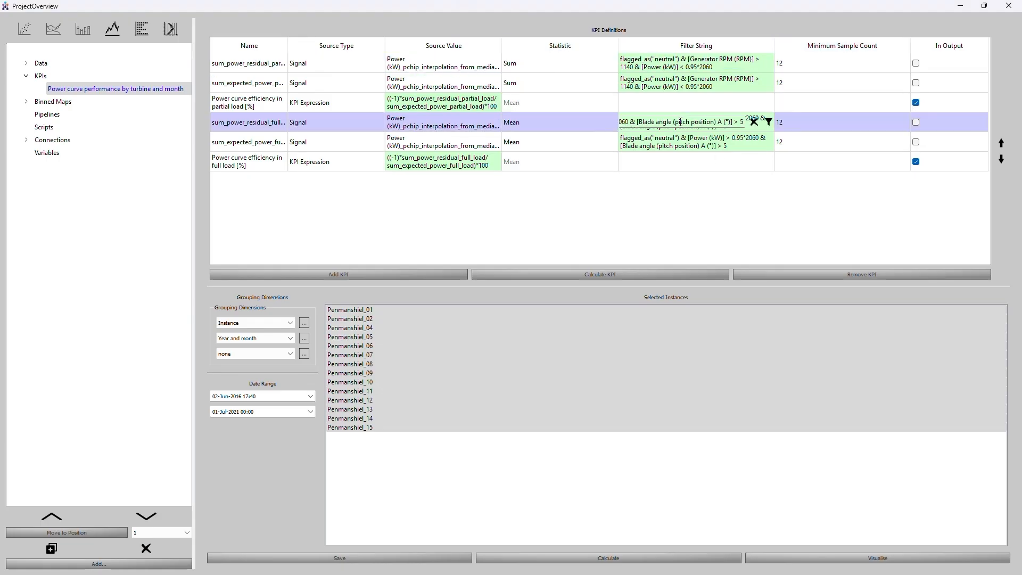
click(897, 409)
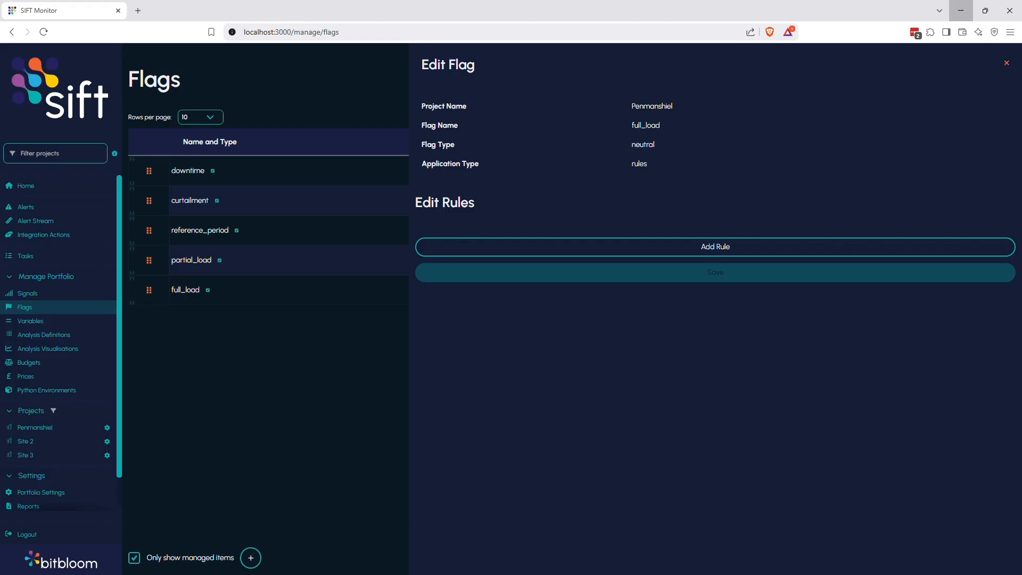
click(721, 241)
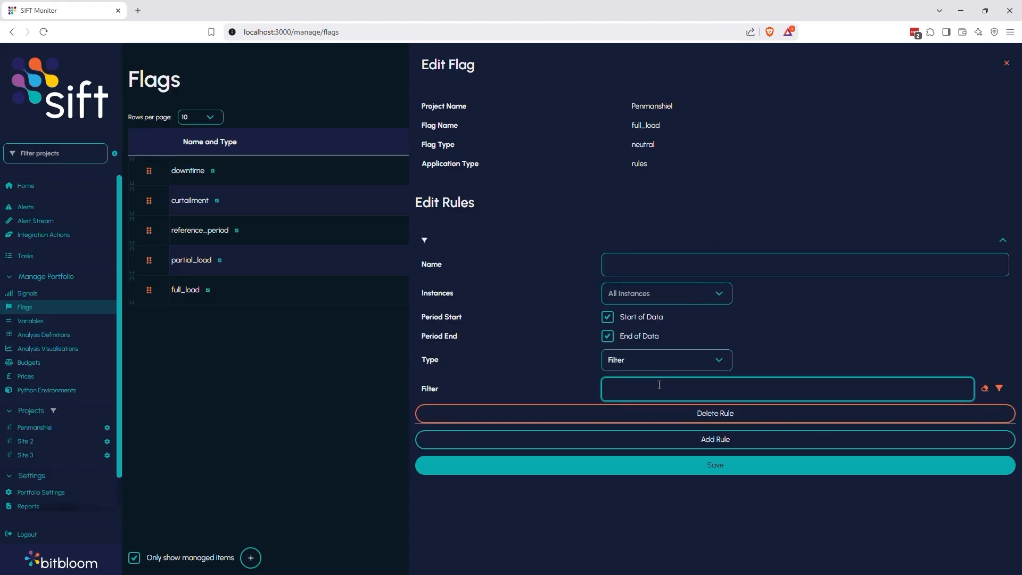
key(Right)
key(Right)
key(Right)
key(Right)
key(BackSpace)
key(BackSpace)
key(BackSpace)
key(BackSpace)
key(BackSpace)
key(BackSpace)
key(BackSpace)
key(BackSpace)
key(BackSpace)
key(BackSpace)
key(BackSpace)
key(BackSpace)
text(power__mean)
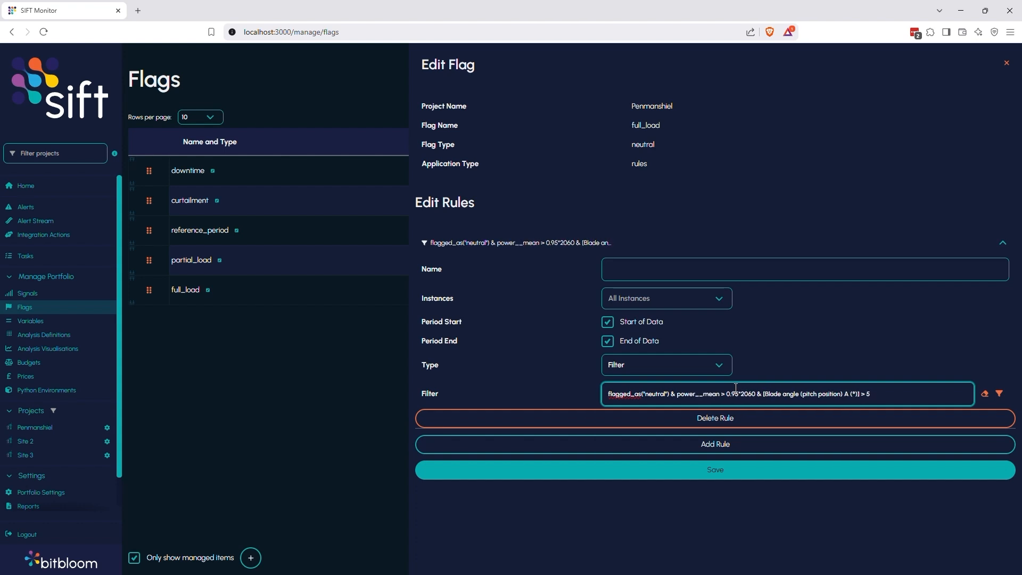
key(BackSpace)
key(BackSpace)
key(BackSpace)
key(BackSpace)
text(@poser_rated)
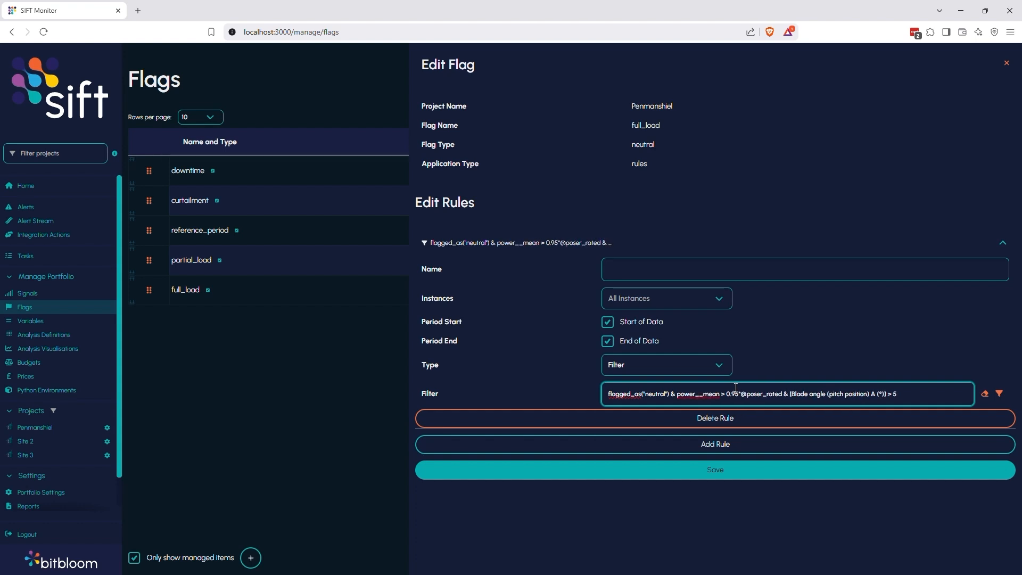
Replace the blade angle signal with pitch__mean in the full_load filter.
key(BackSpace)
key(BackSpace)
key(BackSpace)
key(BackSpace)
key(BackSpace)
key(BackSpace)
key(BackSpace)
key(BackSpace)
key(BackSpace)
key(BackSpace)
key(BackSpace)
key(BackSpace)
key(BackSpace)
key(BackSpace)
key(BackSpace)
key(BackSpace)
key(BackSpace)
key(BackSpace)
key(BackSpace)
key(BackSpace)
text(pitch__mean)
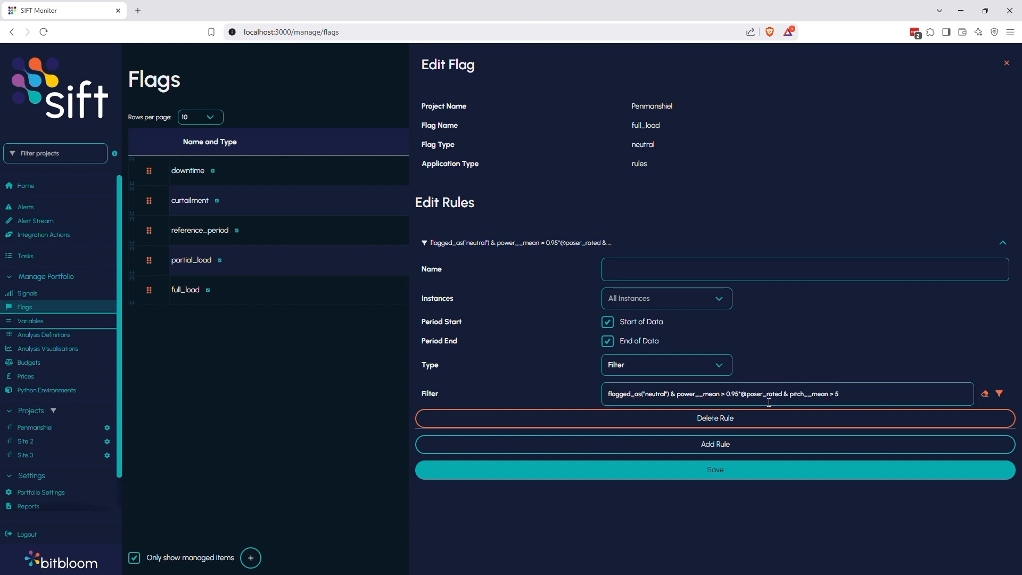
click(764, 393)
key(BackSpace)
text(w)
click(894, 398)
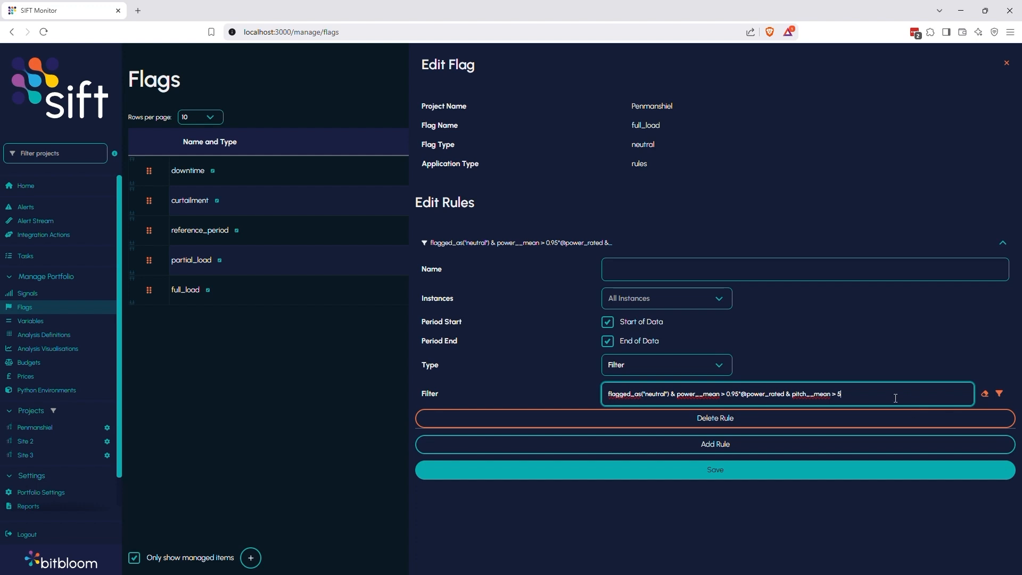
click(767, 473)
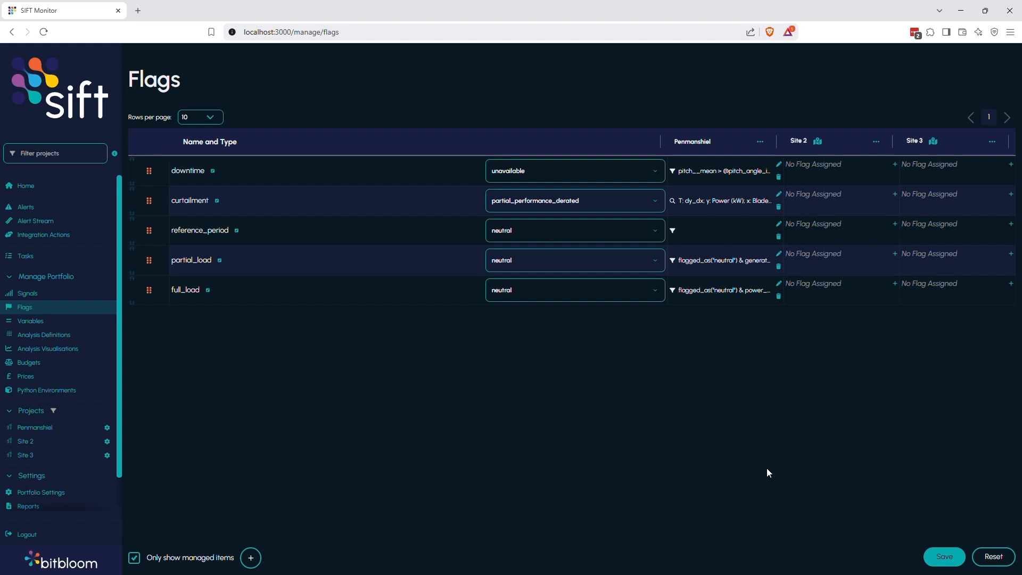
click(945, 556)
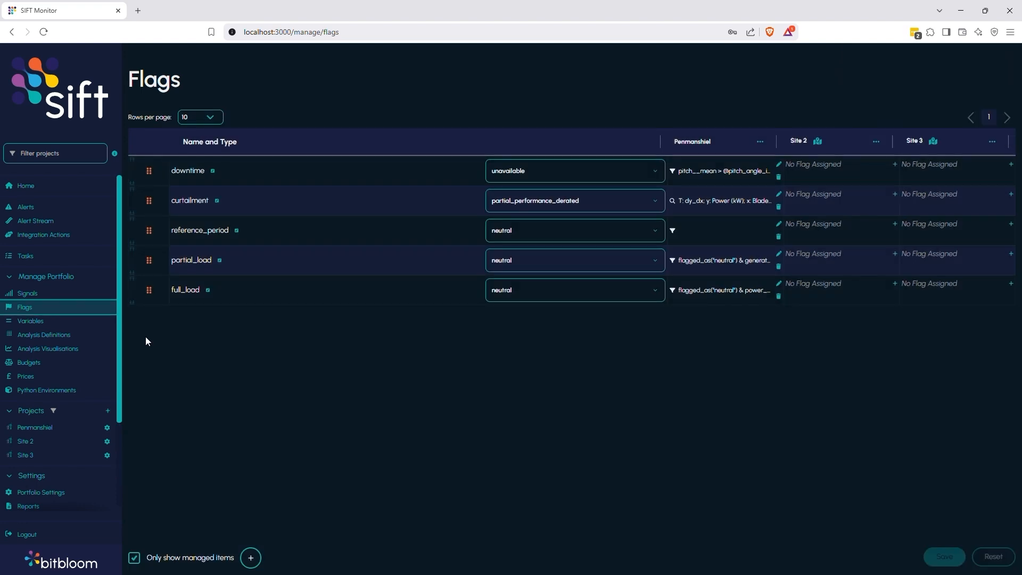
Remove the Baseline power curve analysis definition from Site 2.
click(57, 336)
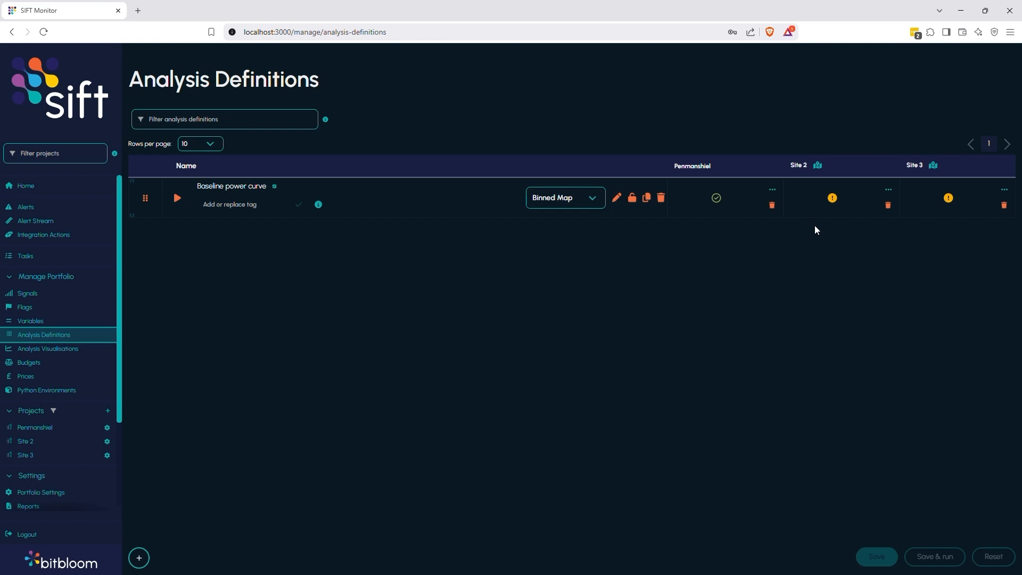
click(888, 206)
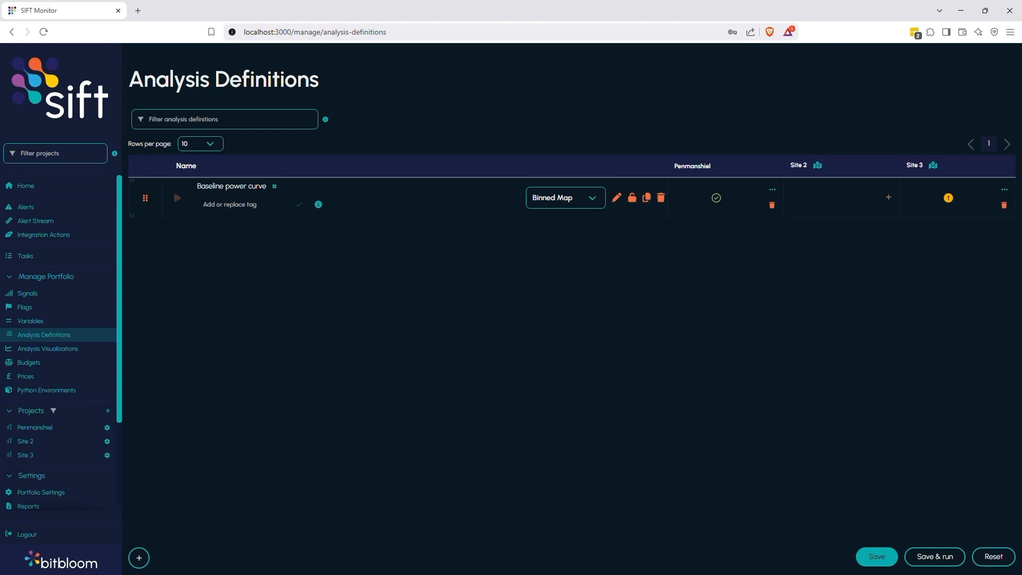
click(80, 338)
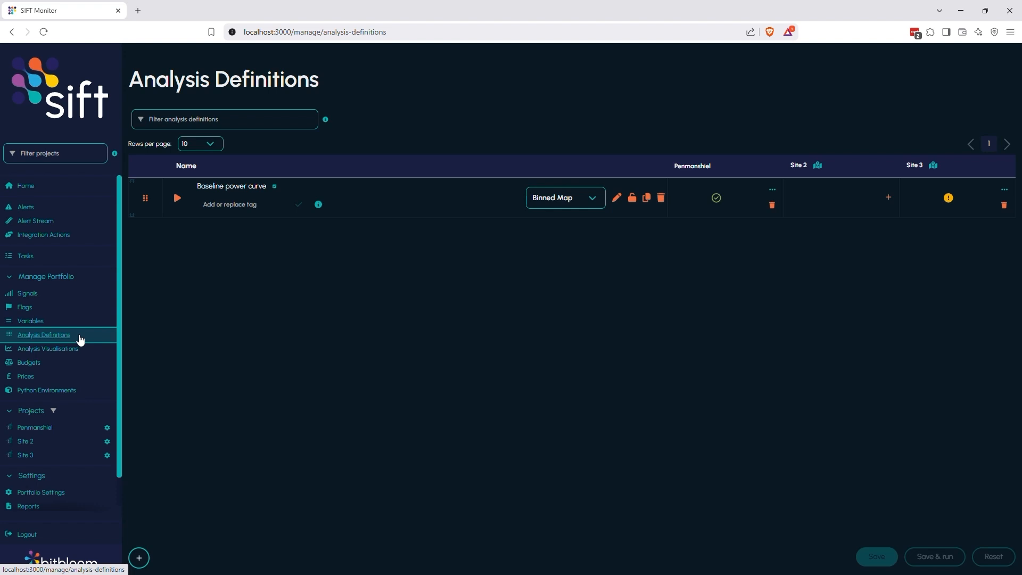
Add a new analysis definition named Power curve efficiency.
click(148, 560)
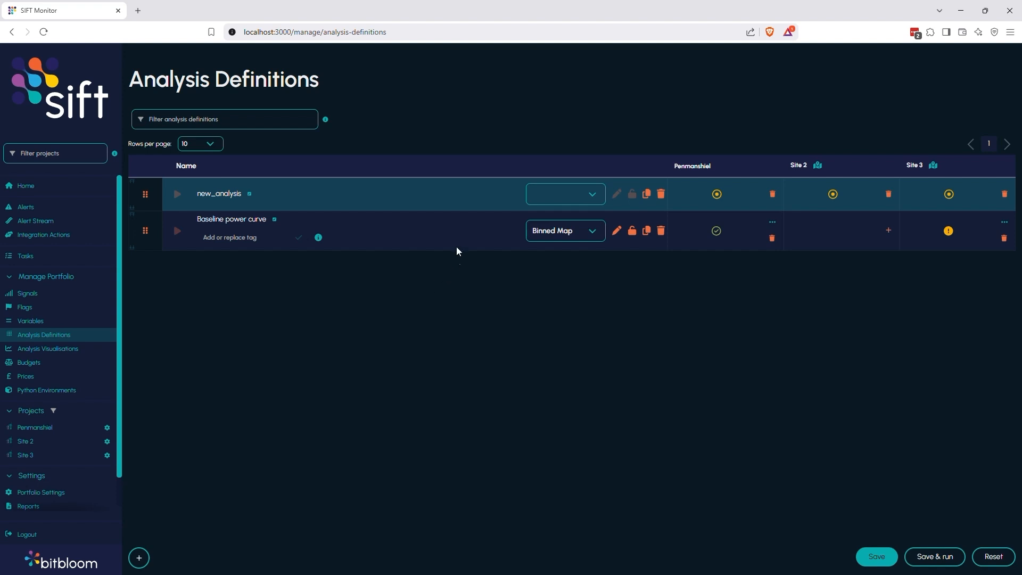
click(250, 195)
text(Power curve efficiency)
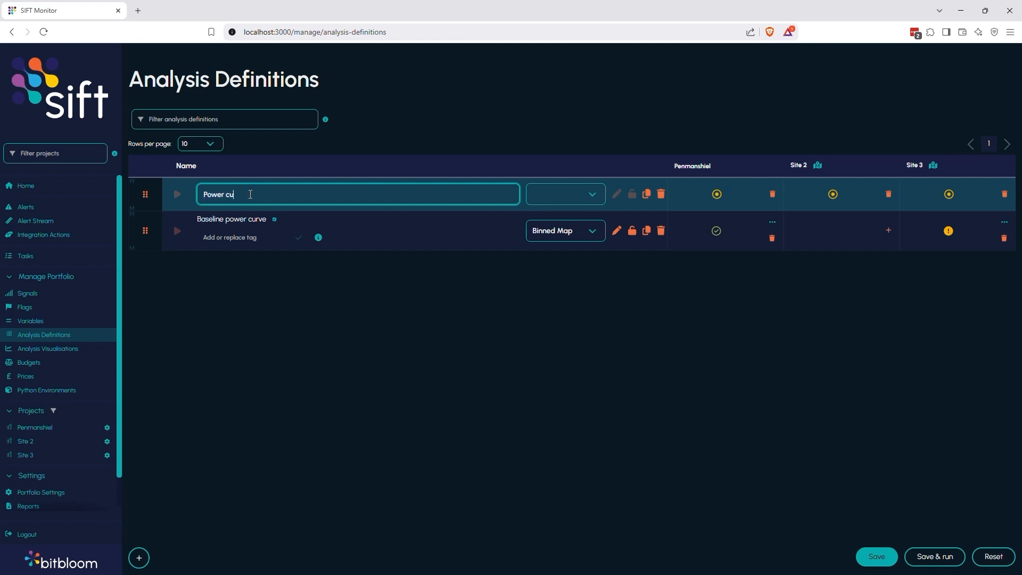
key(Return)
Set the new analysis type to User KPI and open it for editing.
click(581, 195)
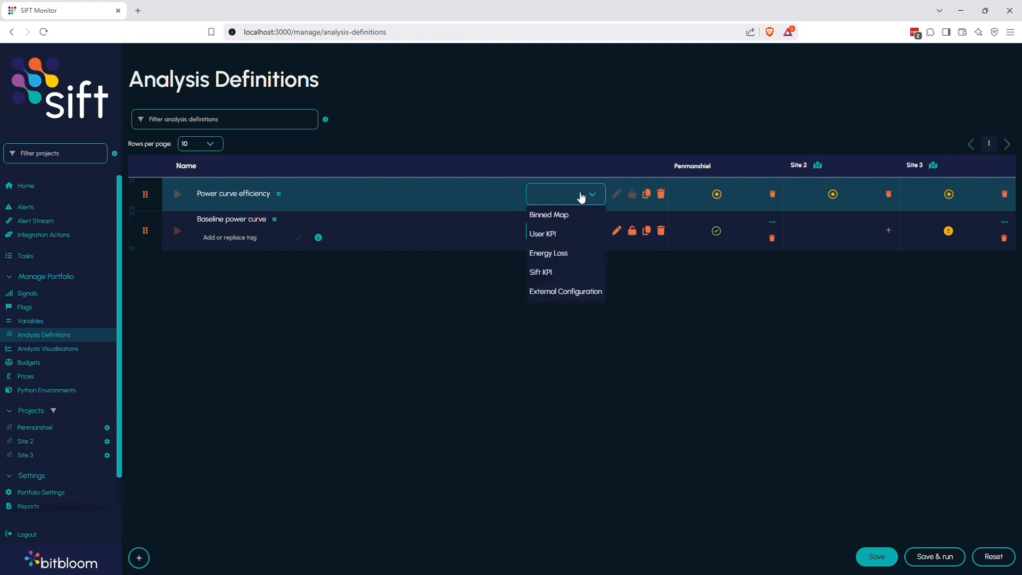
click(568, 231)
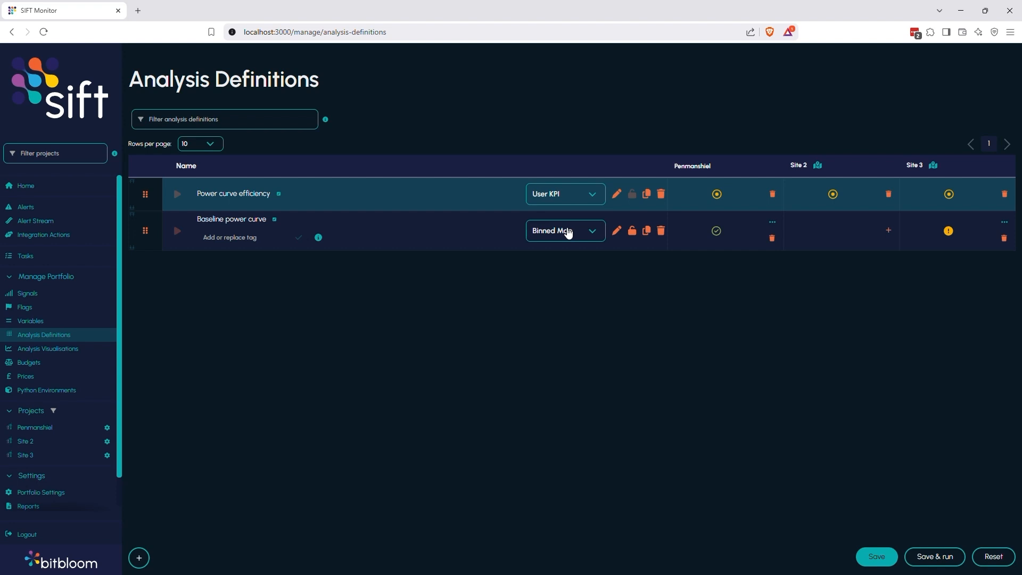
click(616, 195)
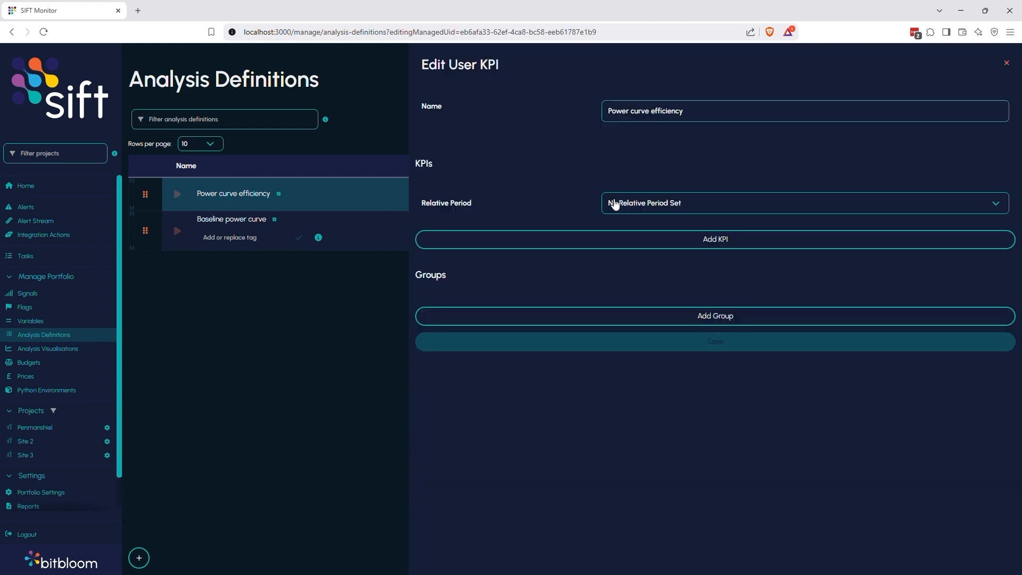
Set the relative period to Relative Start and End, from Start of Data to End of Last Complete Month.
click(616, 205)
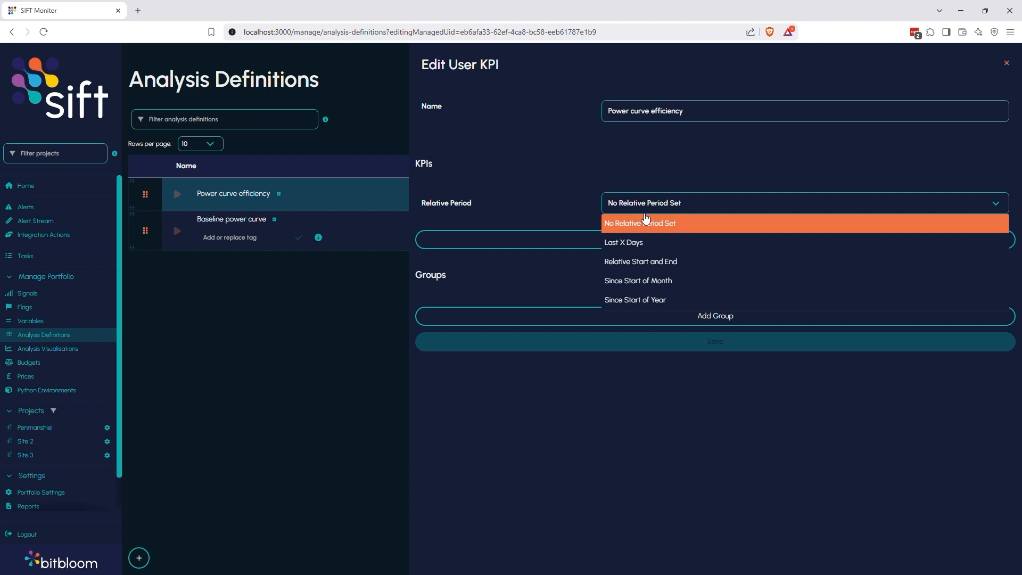
click(647, 261)
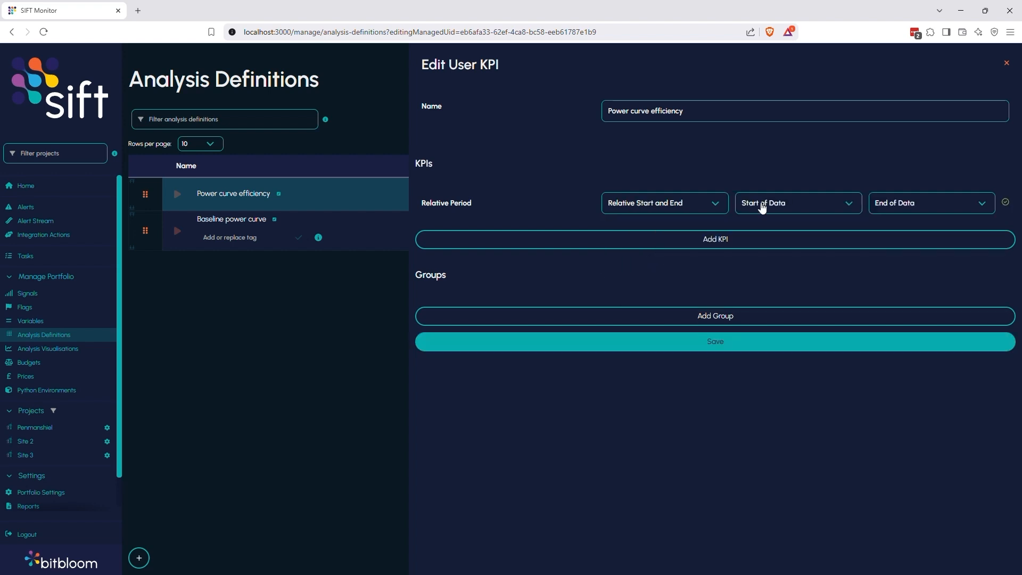
click(922, 210)
click(945, 281)
Add a KPI named sum_residual_partial_load.
click(746, 250)
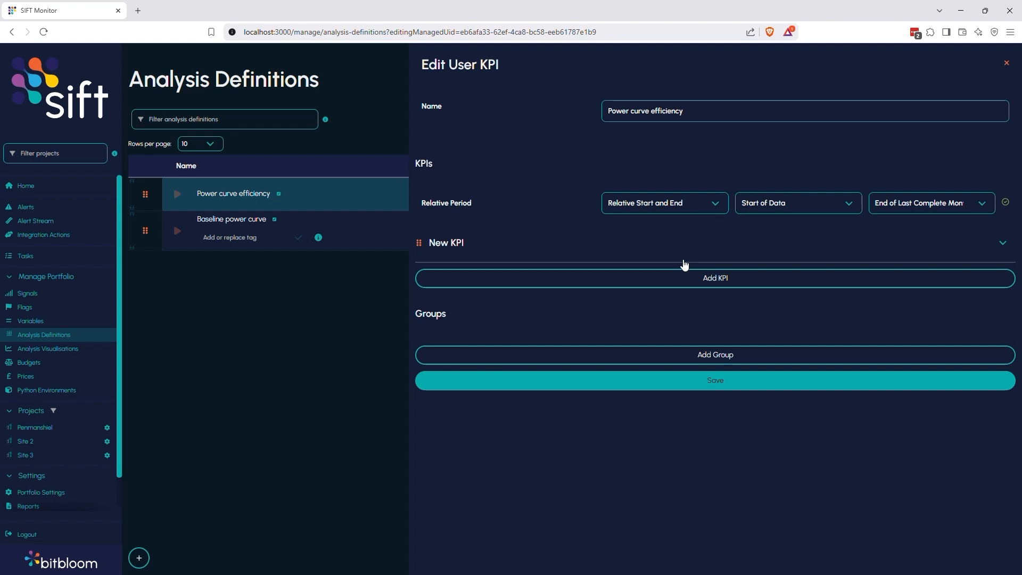
click(684, 263)
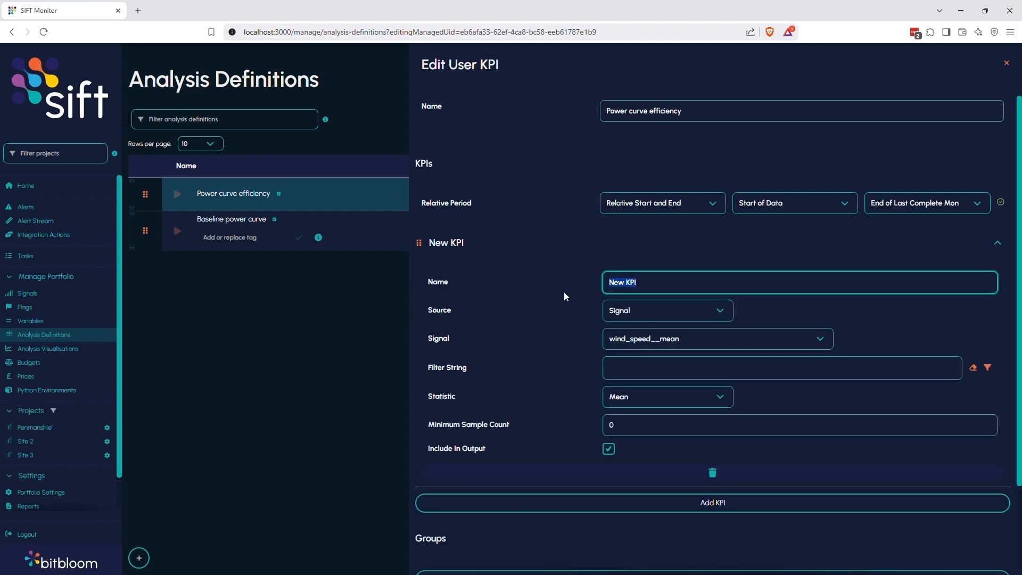
text(sum_residual_partial)
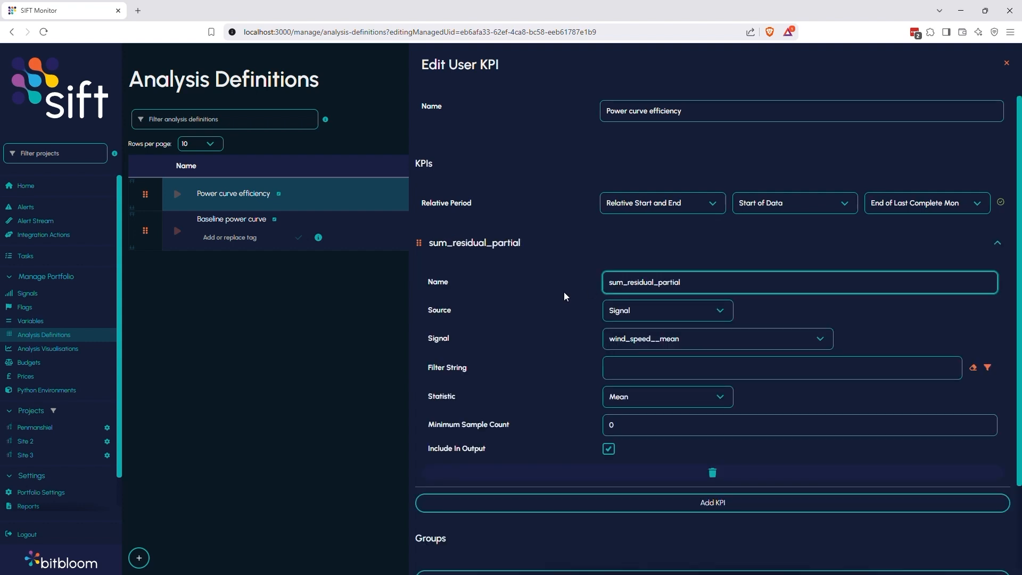
text(_load)
Set the KPI signal to power_residual_from_baseline and insert the flagged_as("neutral") filter.
click(677, 349)
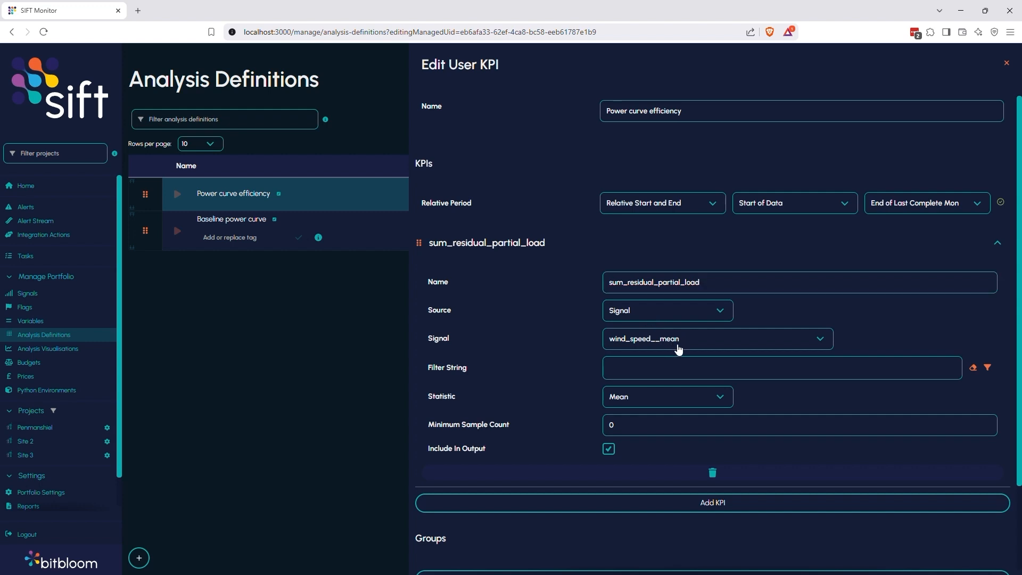
click(682, 464)
click(774, 368)
click(989, 367)
click(870, 171)
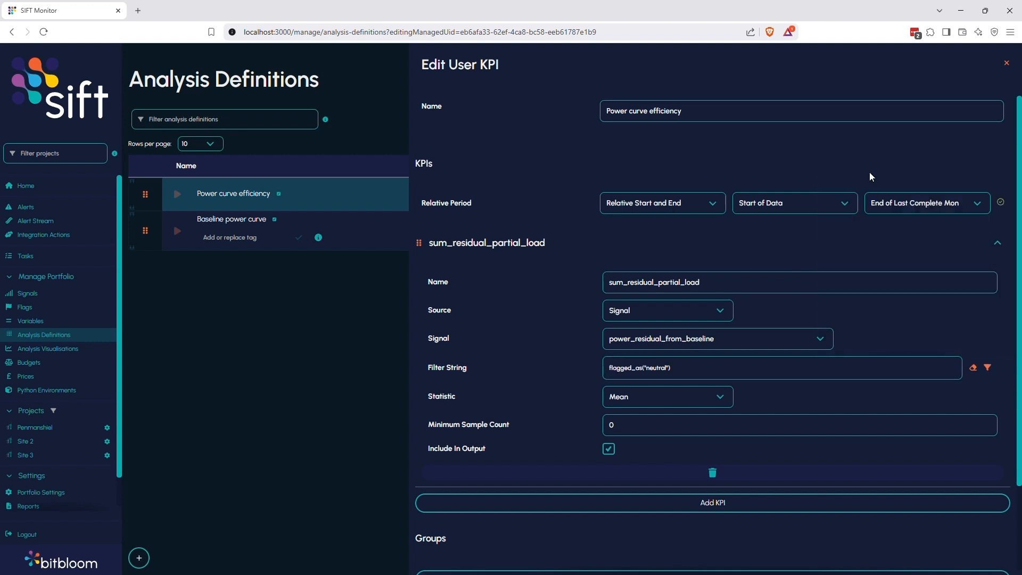
Append & partial_load to the KPI filter string and set the statistic to Sum.
click(703, 370)
text(& partial_load)
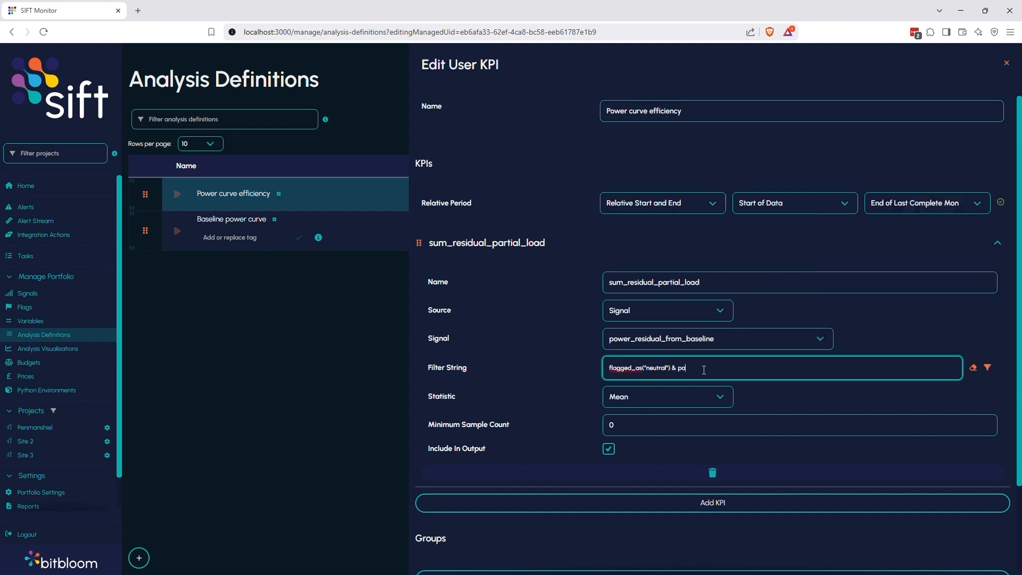
click(660, 401)
click(636, 298)
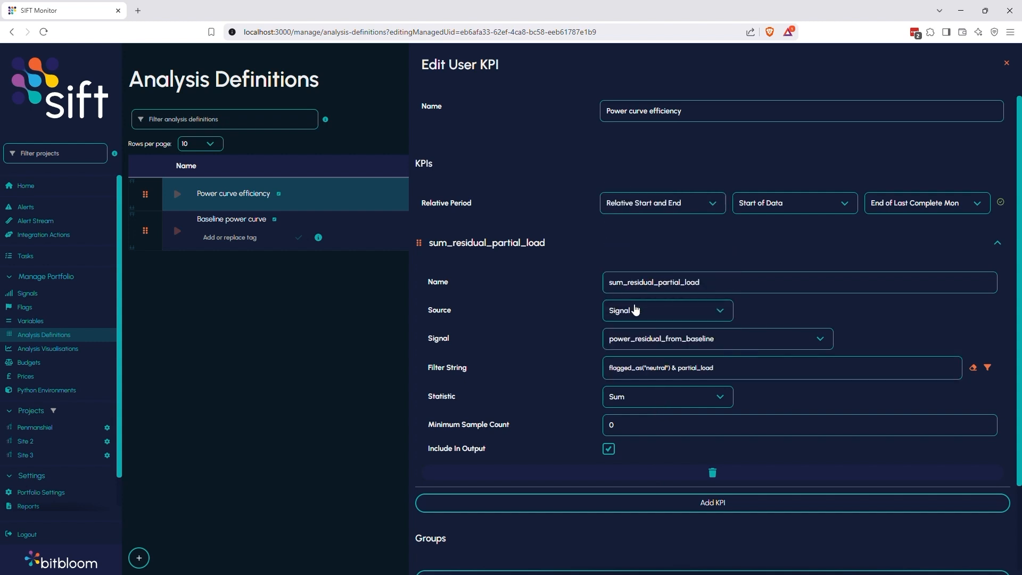
Set the minimum sample count to 12 and exclude sum_residual_partial_load from the output.
drag(629, 427, 568, 432)
text(1)
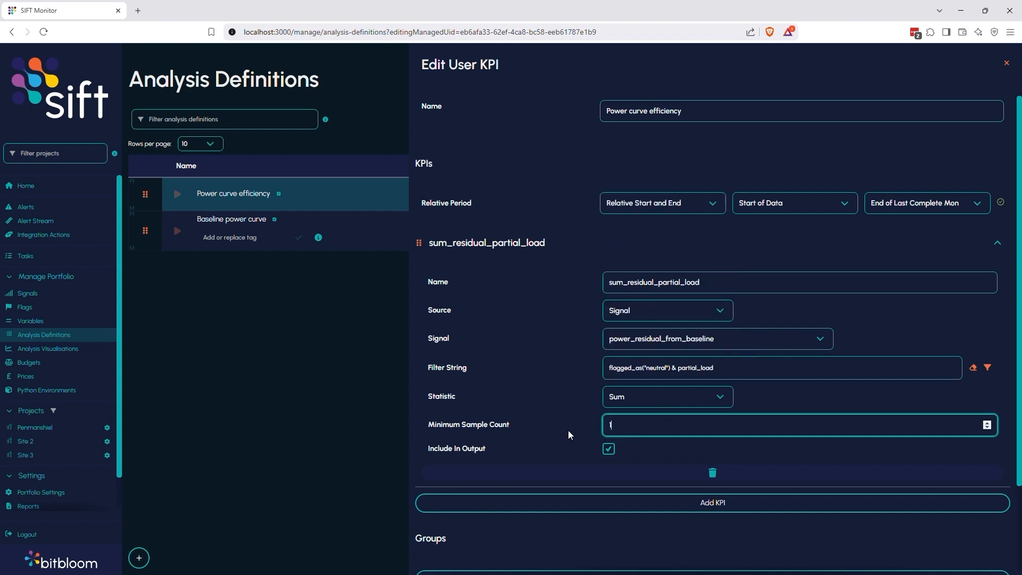
text(2)
click(608, 450)
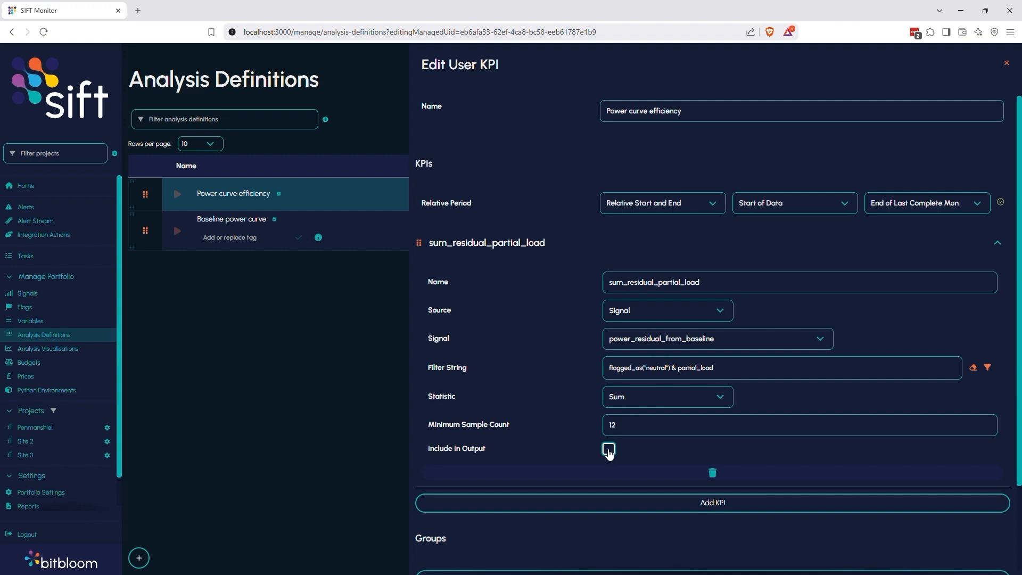
Add a KPI named sum_expected_partial_load using the power_expected_from_baseline signal.
click(677, 505)
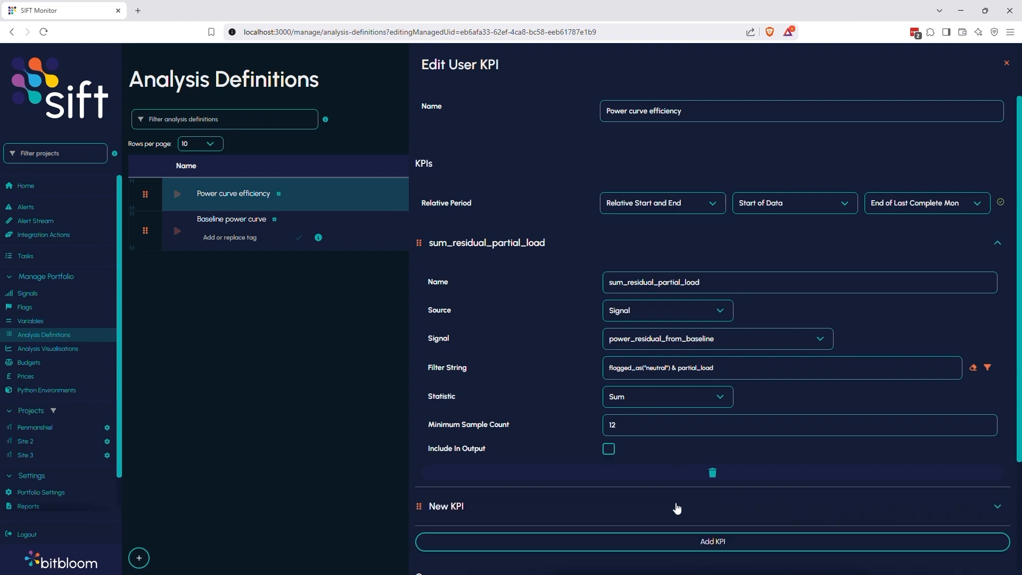
click(677, 507)
scroll(636, 473, down, 3)
click(564, 388)
text(sum_expected_)
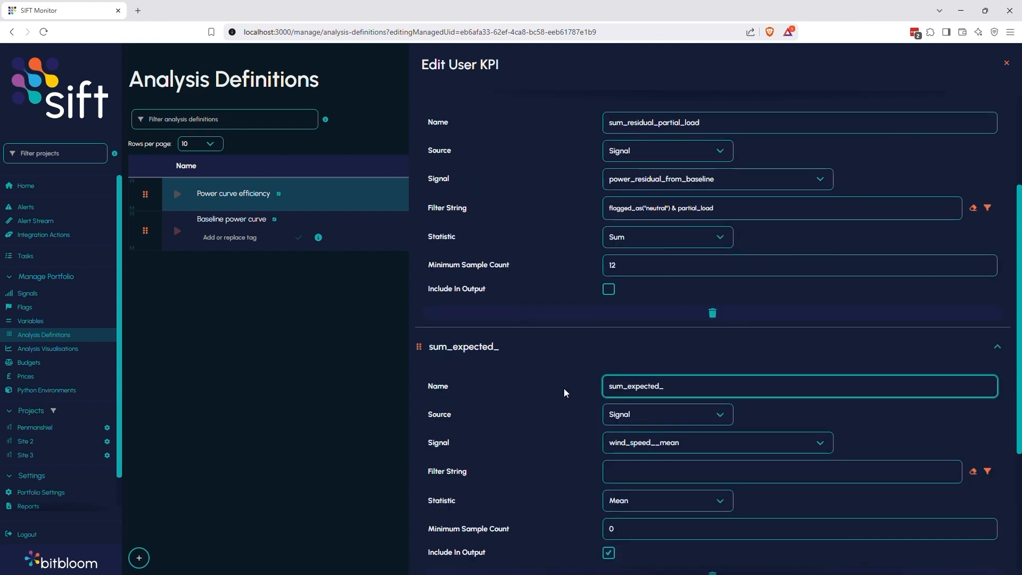
text(partial_load)
click(659, 442)
click(667, 360)
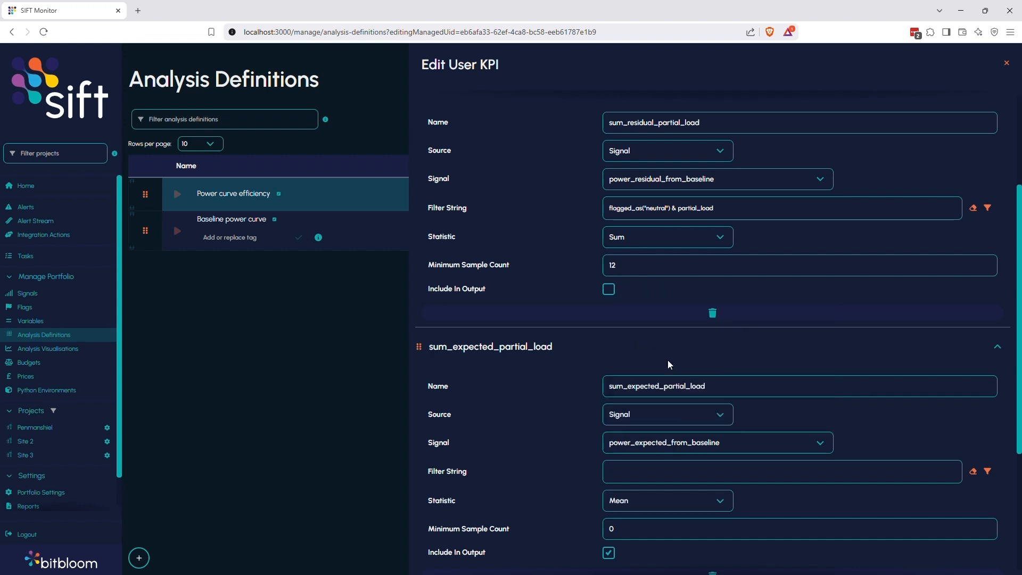
Copy the partial-load filter string into the new KPI and set its statistic to Sum.
click(698, 208)
key(ctrl+a)
key(ctrl+c)
click(653, 476)
key(ctrl+v)
click(657, 506)
click(632, 482)
Set sum_expected_partial_load's minimum sample count to 12 and exclude it from the output.
scroll(634, 498, down, 2)
click(612, 422)
text(12)
click(609, 447)
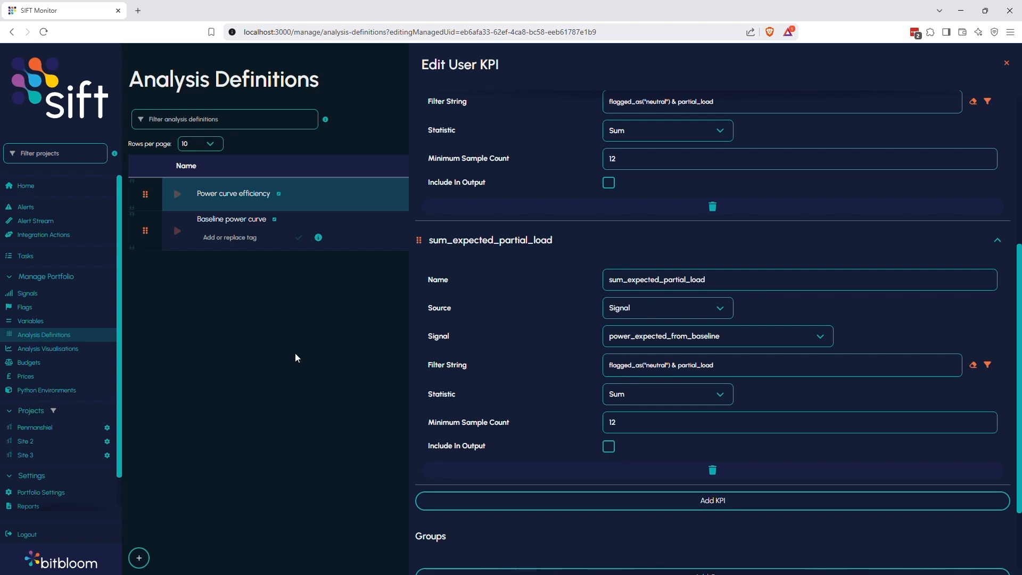
Open the Signals page in a new tab and inspect the Site 2 signal mapping options.
middle_click(22, 296)
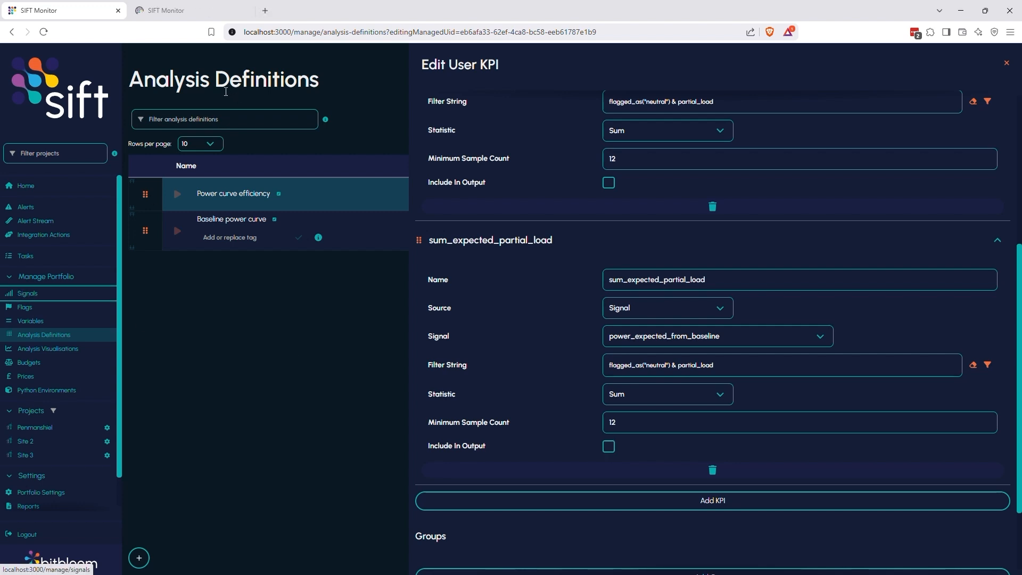
click(180, 16)
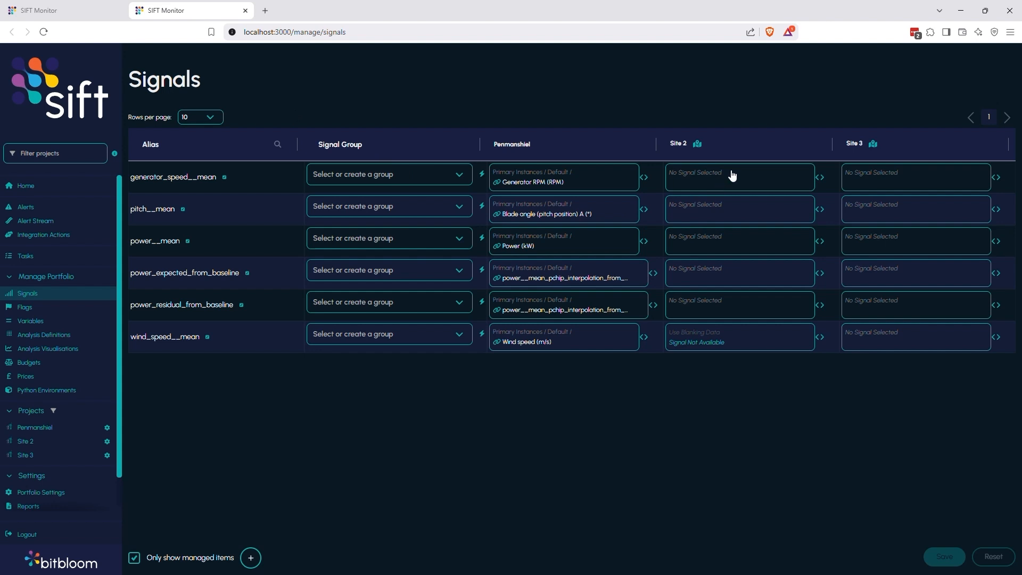
click(728, 276)
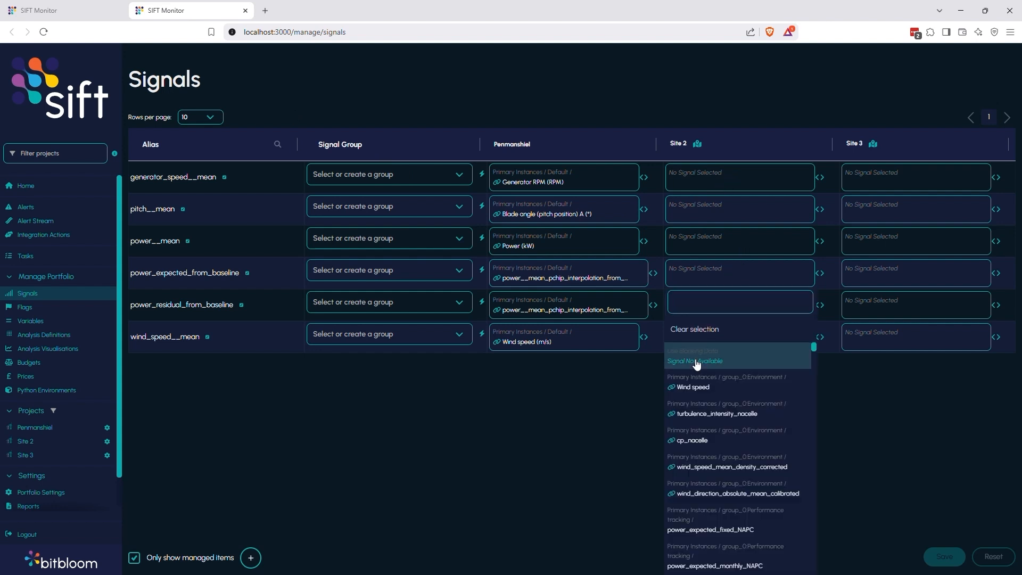
click(697, 363)
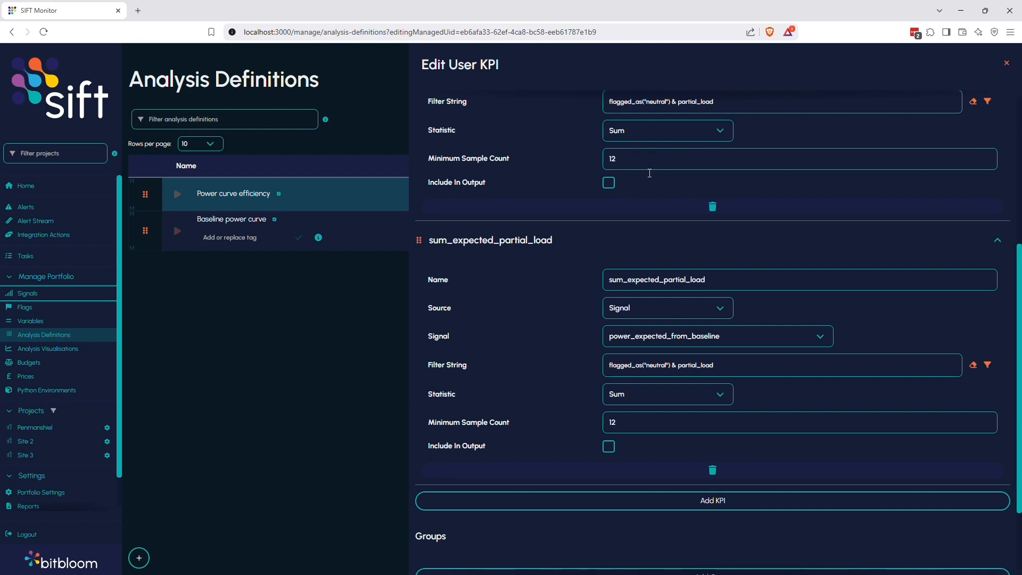
Add a KPI Expression KPI with expression ((-1)*sum_power_residual_partial_load/sum_expected_power_partial_load)*100.
scroll(695, 292, down, 2)
click(707, 400)
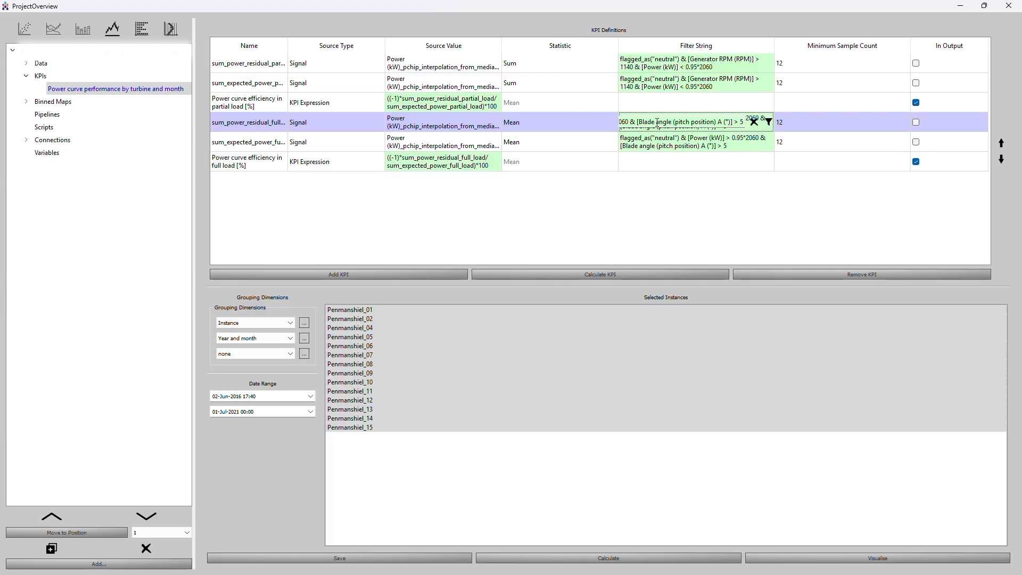
double_click(495, 102)
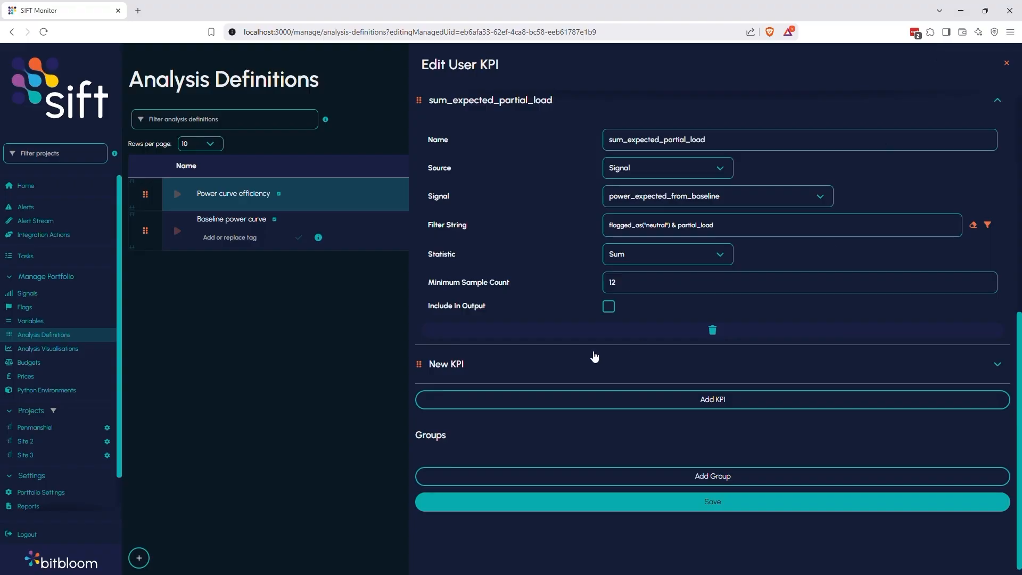
click(593, 359)
scroll(646, 319, down, 3)
click(645, 271)
click(655, 259)
click(643, 322)
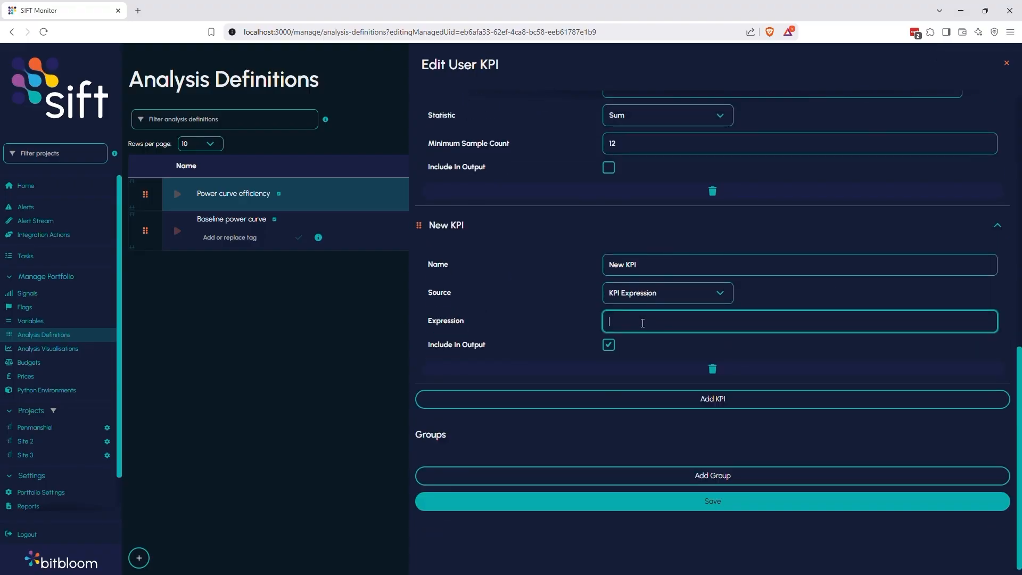
key(ctrl+v)
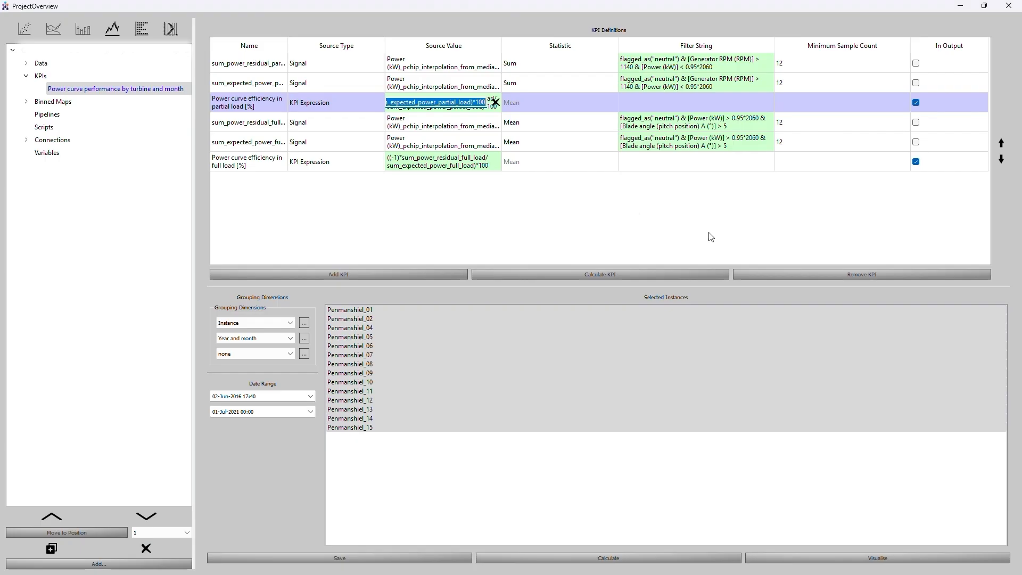
Name the expression KPI Power curve efficiency in partial load [%].
key(Return)
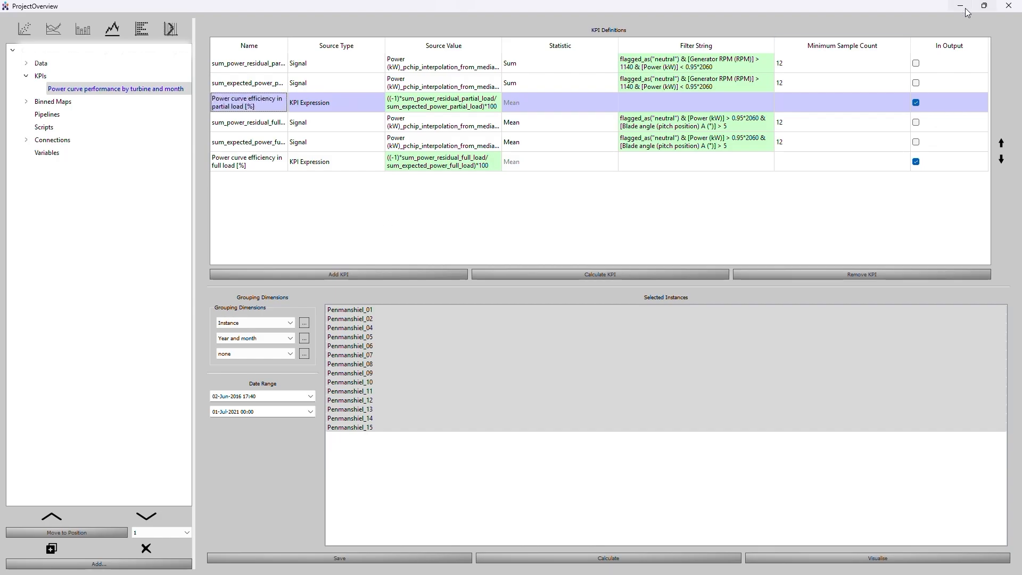
click(965, 9)
triple_click(651, 259)
key(ctrl+v)
Replace the residual term in the expression with sum_residual_partial_load.
scroll(687, 277, up, 8)
double_click(650, 166)
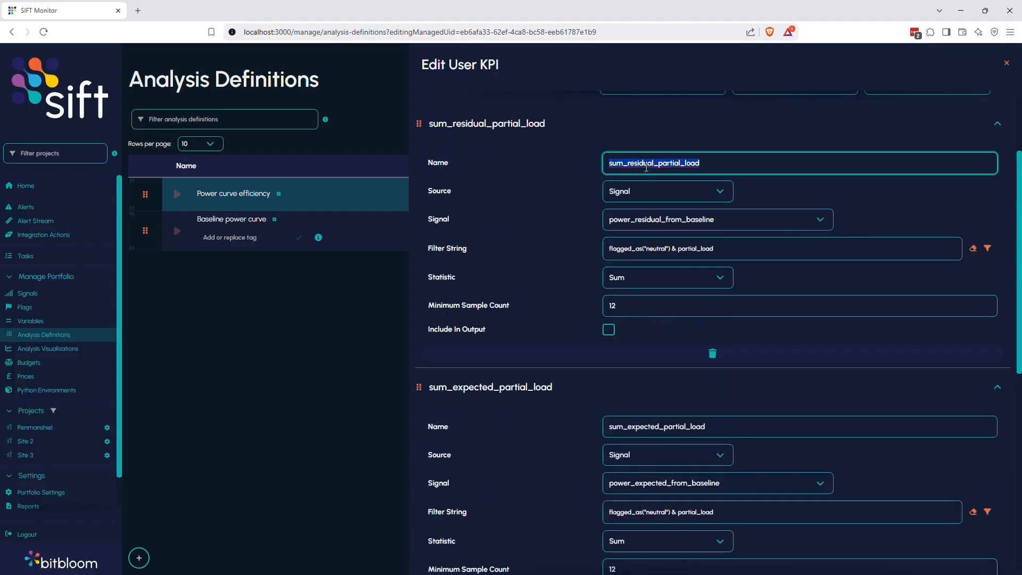
scroll(692, 218, down, 7)
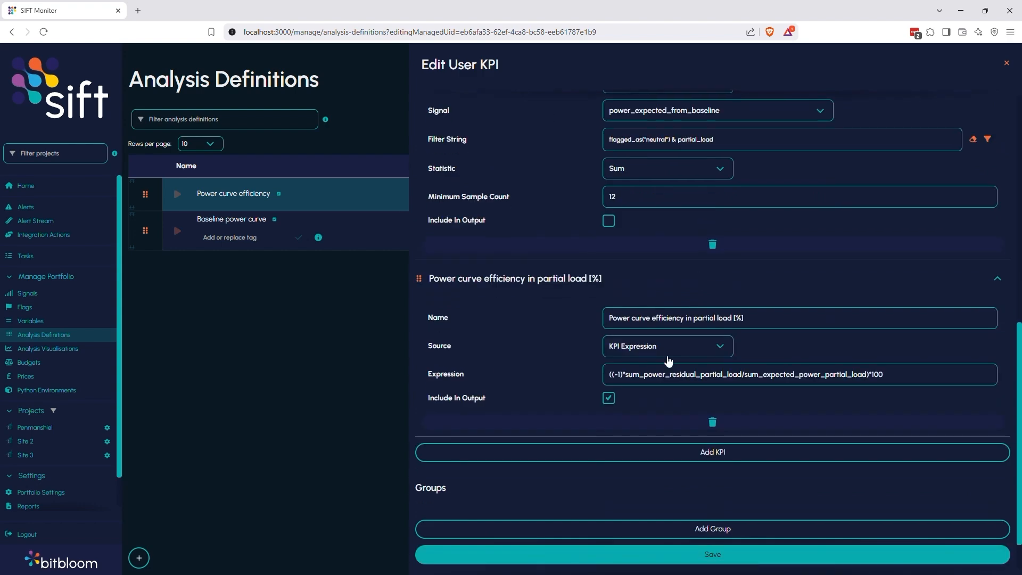
double_click(669, 374)
scroll(676, 272, up, 10)
double_click(661, 282)
key(ctrl+c)
scroll(662, 282, down, 10)
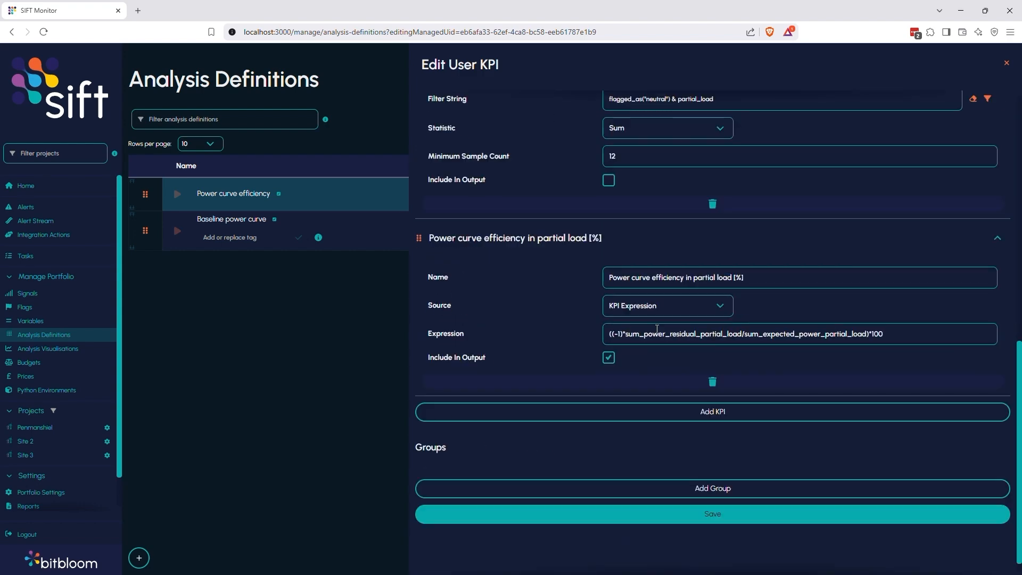
double_click(659, 332)
key(ctrl+v)
Replace the expected term in the expression with sum_expected_partial_load.
scroll(660, 333, up, 5)
double_click(661, 276)
key(ctrl+c)
scroll(661, 276, down, 5)
double_click(762, 334)
key(ctrl+v)
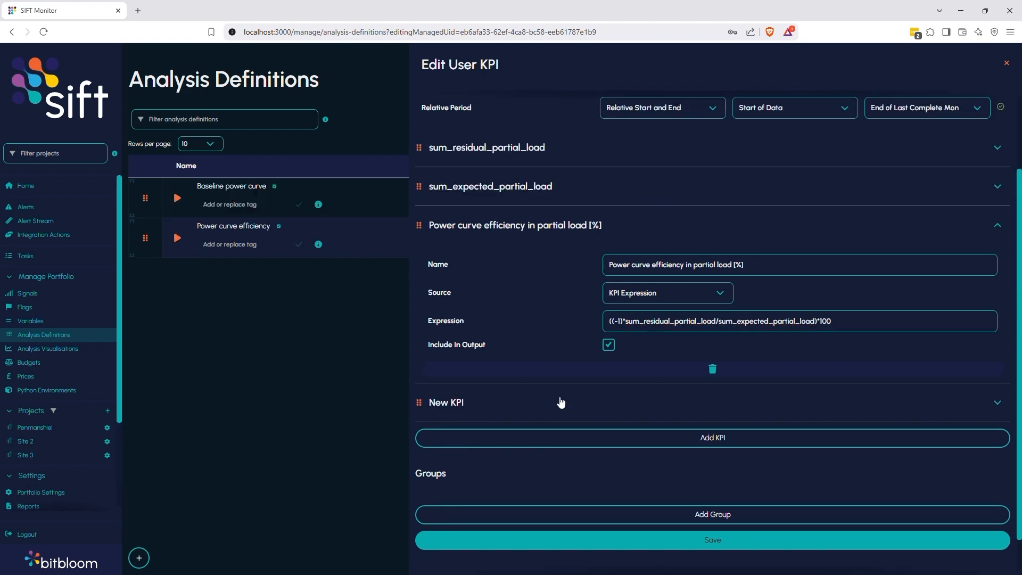
Add another KPI named sum_residual_full_load.
click(561, 401)
scroll(561, 402, down, 1)
click(628, 96)
click(644, 134)
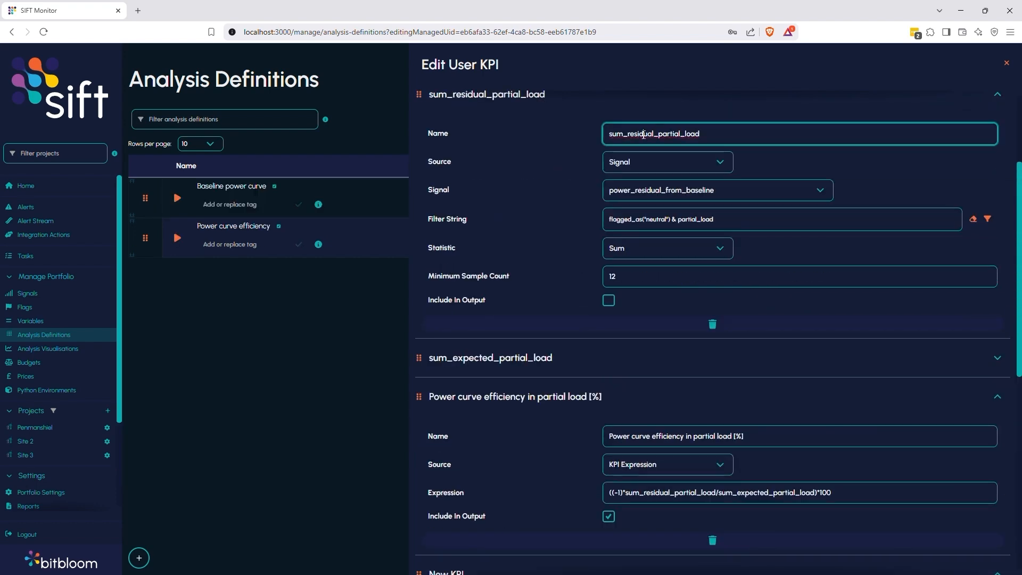
double_click(644, 134)
key(ctrl+c)
scroll(644, 134, down, 3)
triple_click(622, 454)
key(ctrl+v)
click(678, 314)
key(BackSpace)
key(BackSpace)
key(BackSpace)
key(BackSpace)
key(BackSpace)
key(BackSpace)
key(BackSpace)
text(ful)
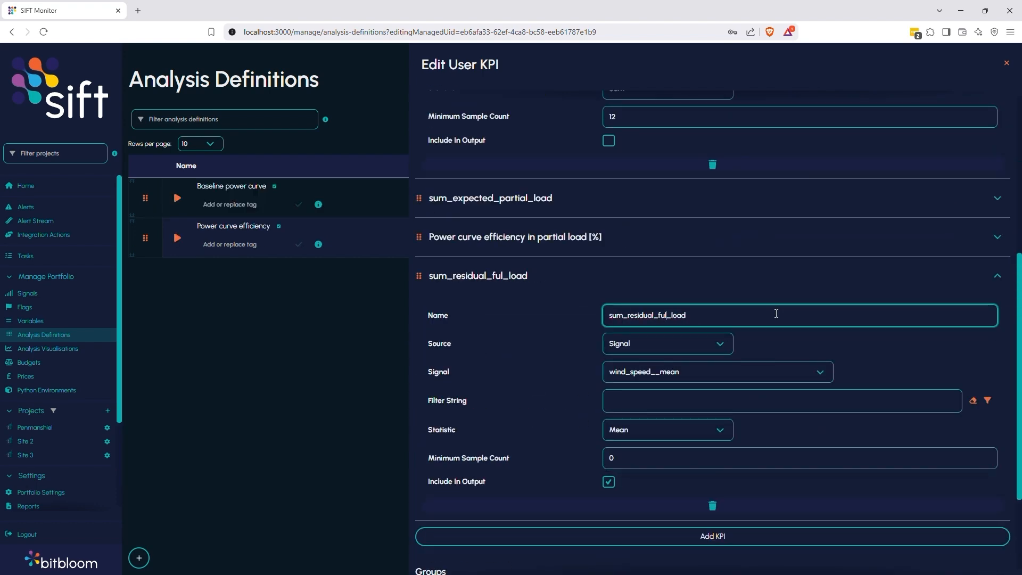
text(l)
Set its signal to power_residual_from_baseline and filter string to flagged_as("neutral") & full_load.
click(718, 371)
click(667, 498)
scroll(655, 373, up, 4)
triple_click(644, 272)
click(650, 403)
key(ctrl+v)
key(Left)
key(Left)
key(Left)
key(Left)
key(Left)
key(BackSpace)
key(BackSpace)
key(BackSpace)
key(BackSpace)
key(BackSpace)
key(BackSpace)
key(BackSpace)
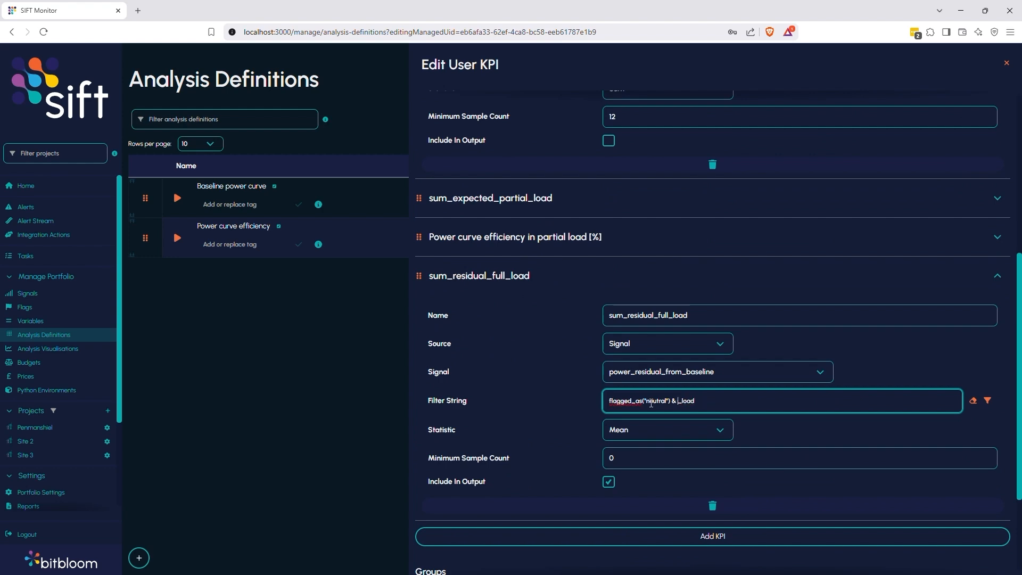
Add another KPI named sum_expected_full_load.
text(full)
Set sum_residual_full_load's statistic to Sum and minimum sample count to 12.
click(643, 430)
click(638, 335)
double_click(616, 458)
text(12)
scroll(620, 388, up, 4)
click(591, 147)
click(590, 187)
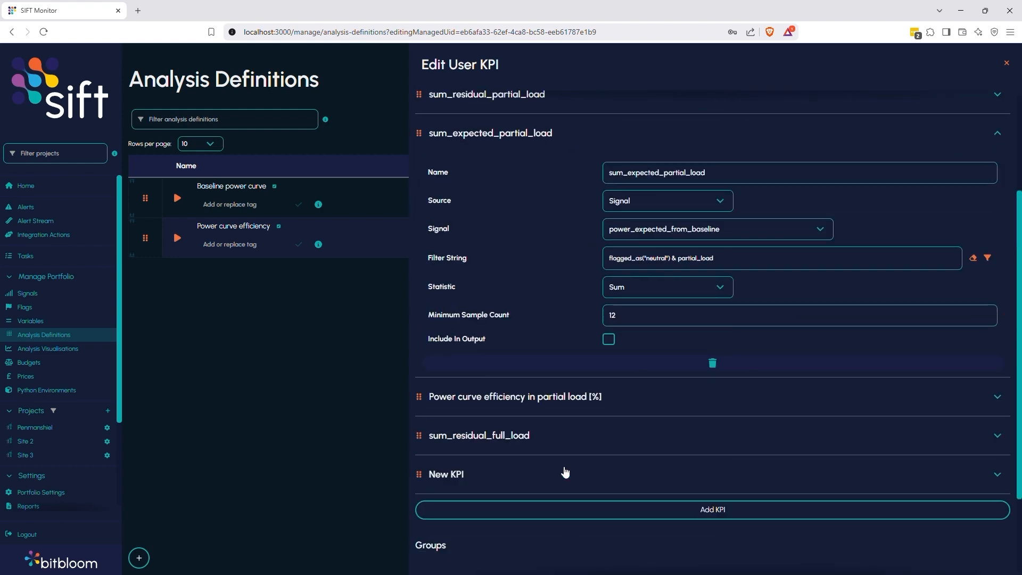
click(565, 472)
double_click(666, 174)
scroll(666, 175, down, 3)
triple_click(650, 352)
key(ctrl+v)
key(Left)
key(Left)
key(Left)
key(Left)
key(Left)
key(BackSpace)
key(BackSpace)
key(BackSpace)
key(BackSpace)
key(BackSpace)
key(BackSpace)
key(BackSpace)
Set its signal to power_expected_from_baseline and filter string to flagged_as("neutral") & full_load.
text(full)
click(668, 410)
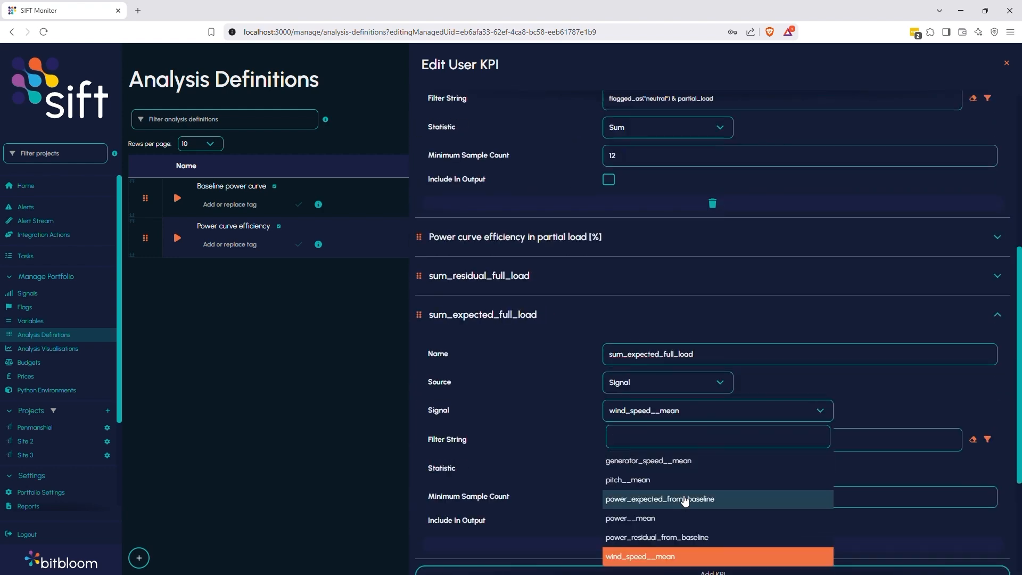
click(685, 500)
scroll(678, 420, up, 1)
triple_click(655, 153)
scroll(728, 277, down, 2)
click(736, 387)
key(ctrl+v)
key(Left)
key(Left)
key(Left)
key(Left)
key(Left)
key(BackSpace)
key(BackSpace)
key(BackSpace)
key(BackSpace)
key(BackSpace)
key(BackSpace)
key(BackSpace)
text(ful)
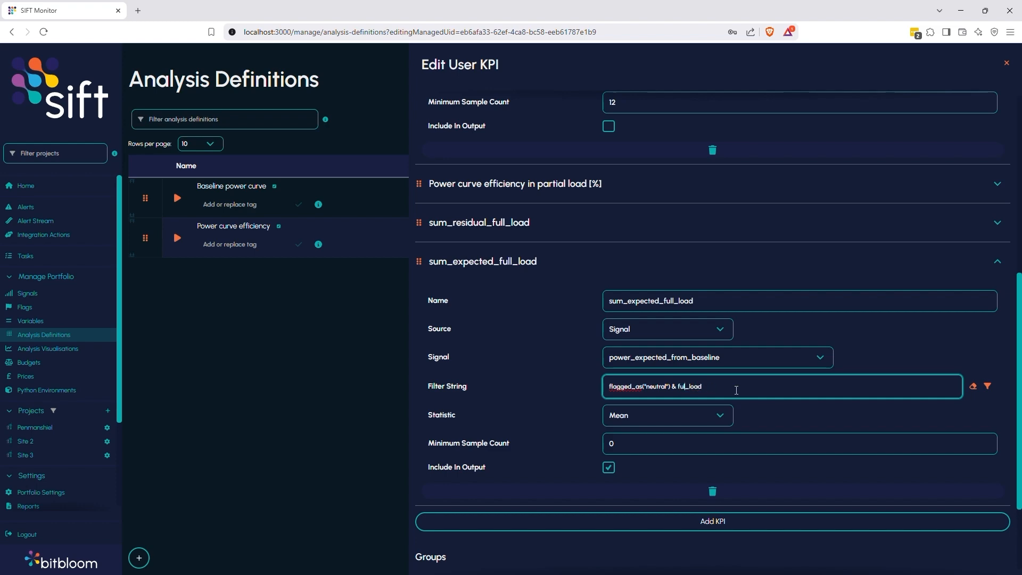
text(l)
Set sum_expected_full_load's statistic to Sum and minimum sample count to 12.
click(664, 420)
click(639, 321)
drag(616, 444, 533, 446)
text(12)
click(666, 266)
Add a KPI named Power curve efficiency in full load [%].
scroll(665, 265, up, 4)
click(584, 290)
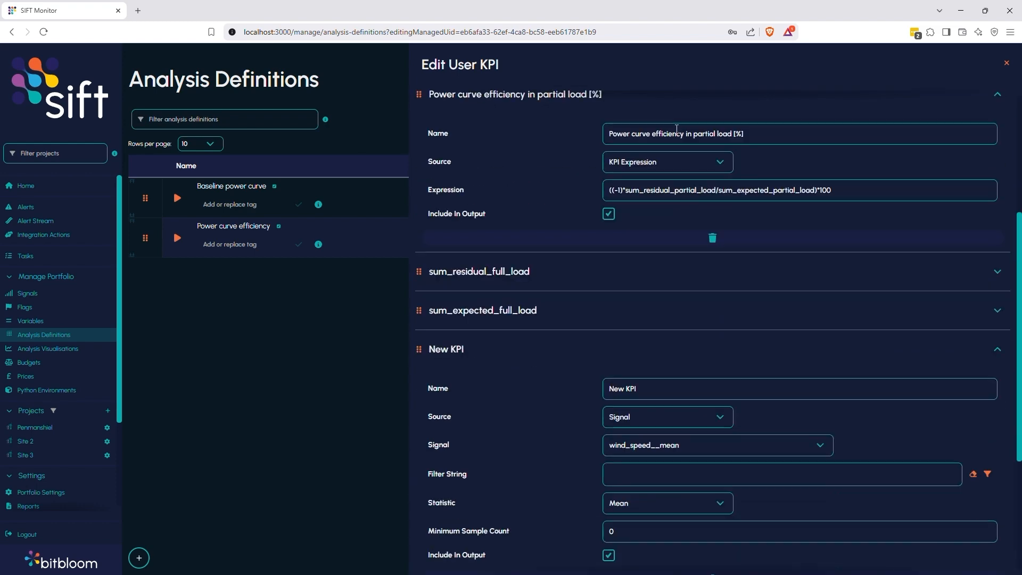
triple_click(677, 133)
key(ctrl+c)
triple_click(659, 389)
key(ctrl+v)
key(BackSpace)
key(BackSpace)
key(BackSpace)
key(BackSpace)
key(BackSpace)
key(BackSpace)
key(BackSpace)
Set the full-load KPI's source to KPI Expression with expression ((-1)*sum_residual_full_load/sum_expected_full_load)*100.
text(full)
click(648, 418)
click(644, 491)
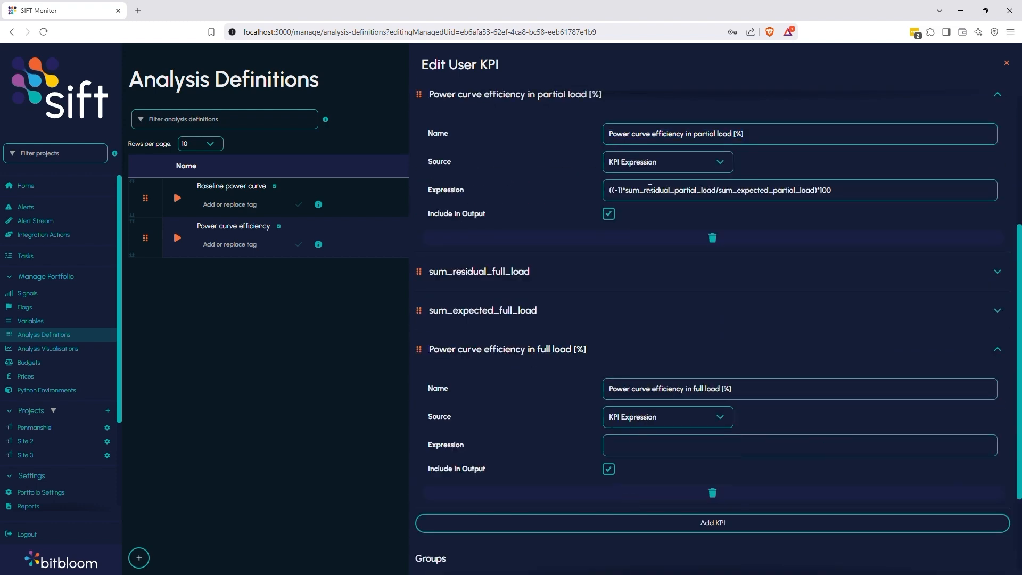
triple_click(650, 189)
click(667, 447)
key(ctrl+v)
scroll(785, 375, down, 1)
key(Left)
key(Left)
key(Left)
key(Left)
key(Left)
key(Left)
key(Left)
key(Left)
key(Left)
key(Left)
key(BackSpace)
key(BackSpace)
key(BackSpace)
key(BackSpace)
key(BackSpace)
key(BackSpace)
key(BackSpace)
text(full)
key(Left)
key(Left)
key(Left)
key(Left)
key(Left)
key(Left)
key(Left)
key(Left)
key(Left)
key(Left)
key(Left)
key(Left)
key(Left)
key(Left)
key(Left)
key(Left)
key(Left)
key(Left)
key(Left)
key(Left)
key(BackSpace)
key(BackSpace)
key(BackSpace)
key(BackSpace)
key(BackSpace)
key(BackSpace)
key(BackSpace)
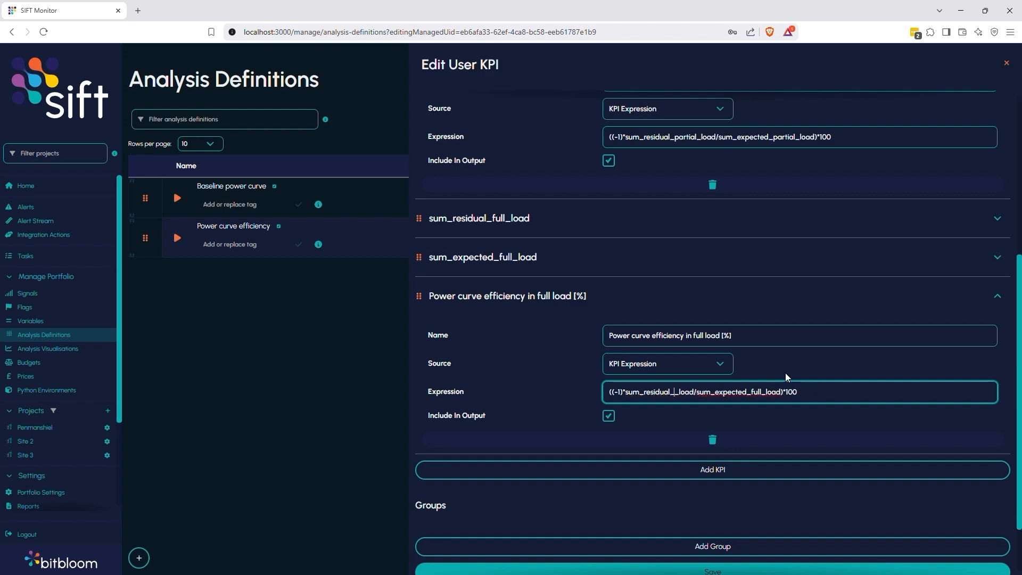
text(full)
Clear Include In Output for sum_expected_full_load and sum_residual_full_load, and collapse all KPI panels.
click(653, 257)
click(609, 465)
click(651, 219)
click(608, 424)
click(636, 219)
click(636, 258)
click(633, 296)
scroll(632, 288, up, 3)
click(632, 282)
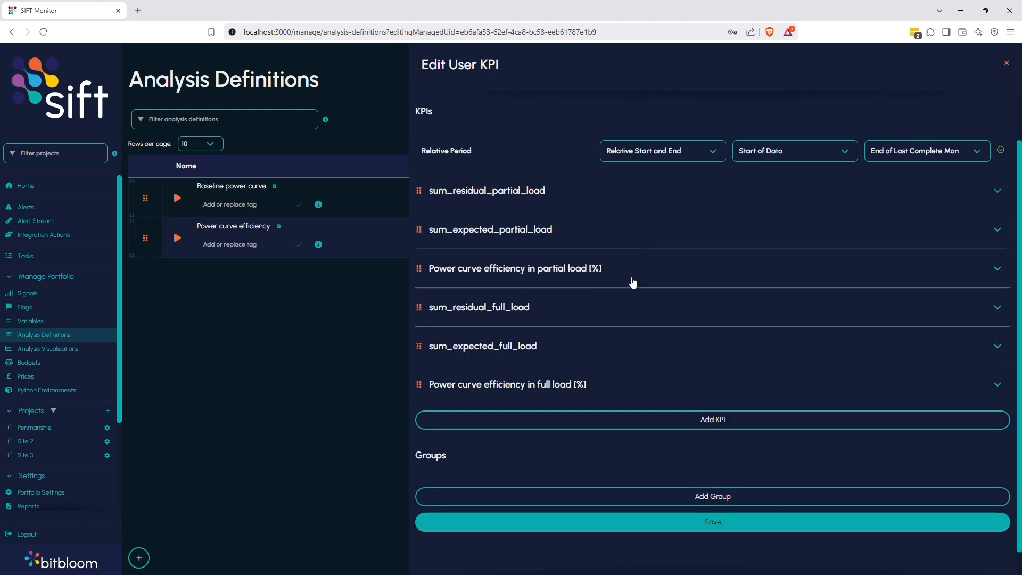
Add a group of type Instances.
scroll(633, 282, down, 1)
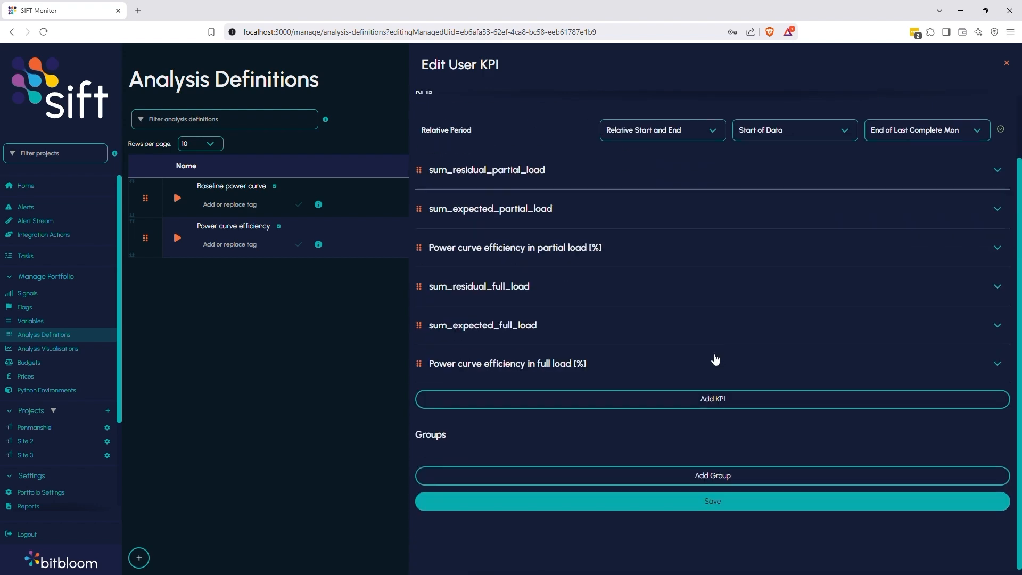
click(702, 479)
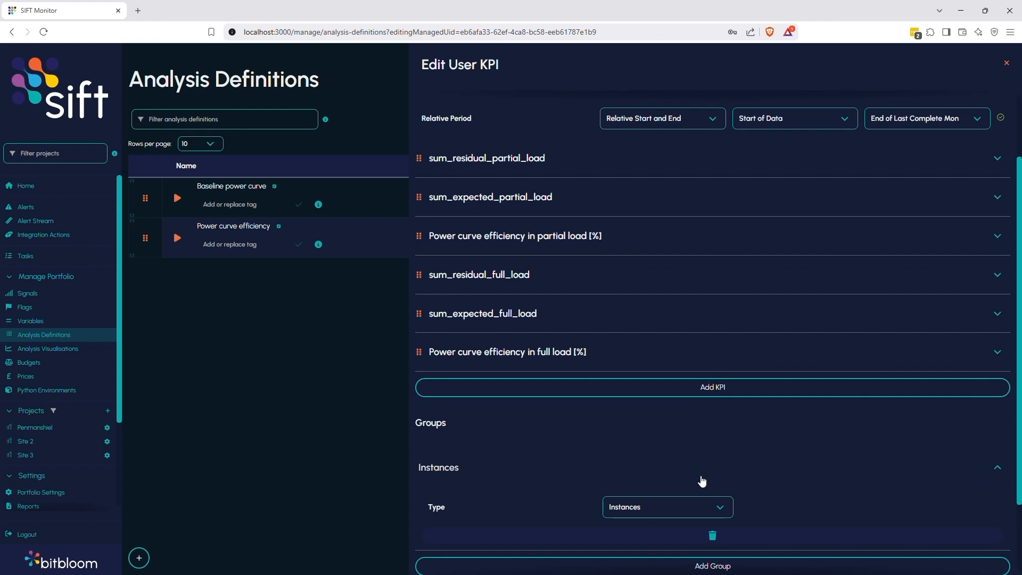
scroll(692, 468, down, 2)
click(643, 417)
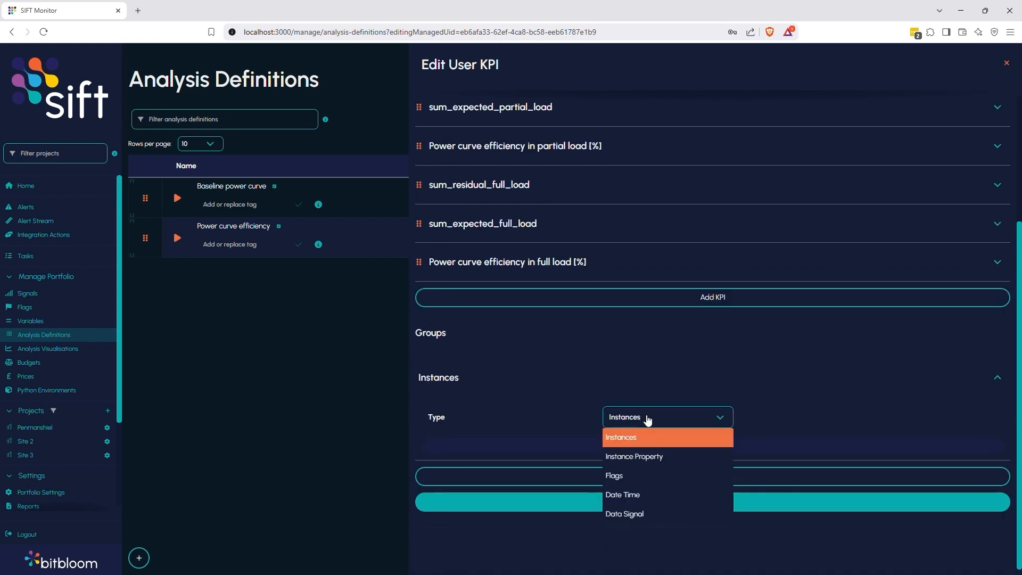
click(648, 419)
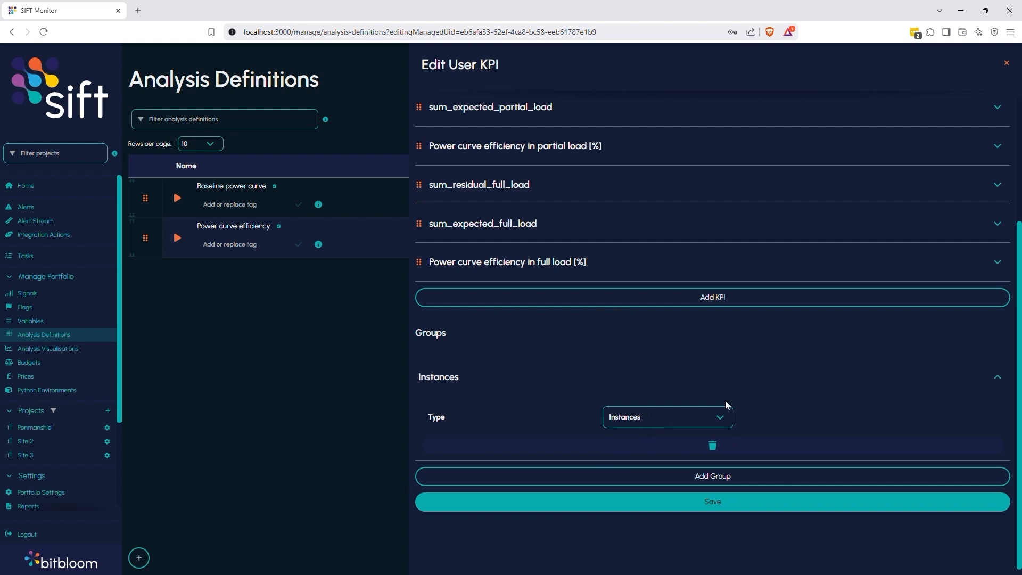
Add a second group of type Date Time with time period Year and Month.
click(702, 484)
click(701, 484)
click(665, 416)
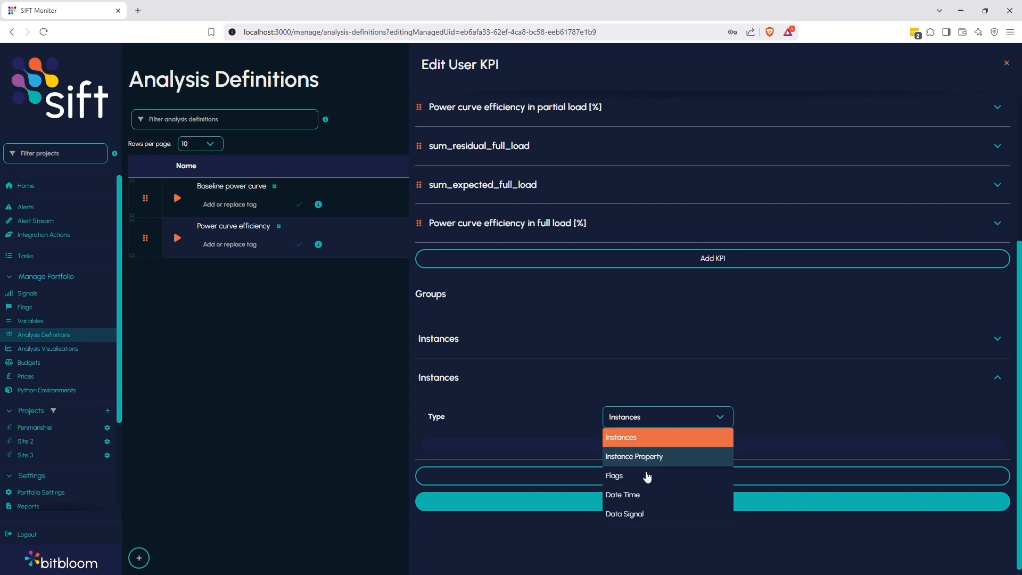
click(637, 492)
scroll(637, 491, down, 1)
click(656, 424)
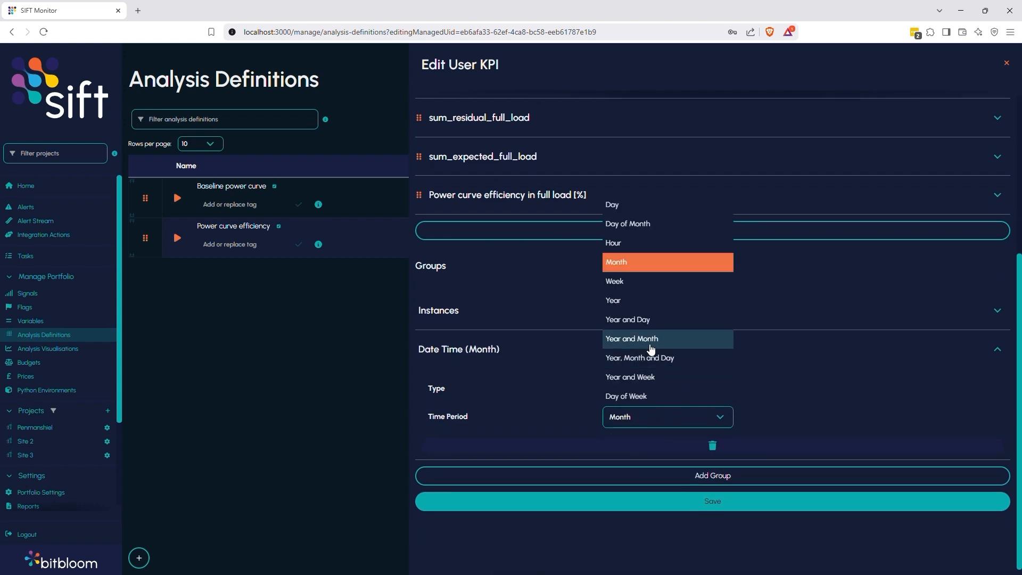
click(652, 349)
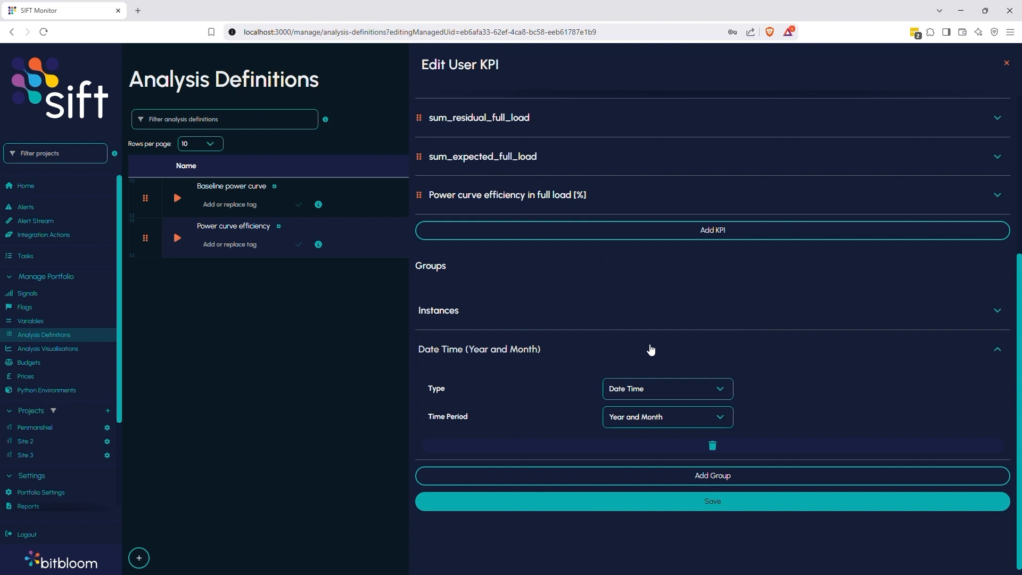
click(650, 417)
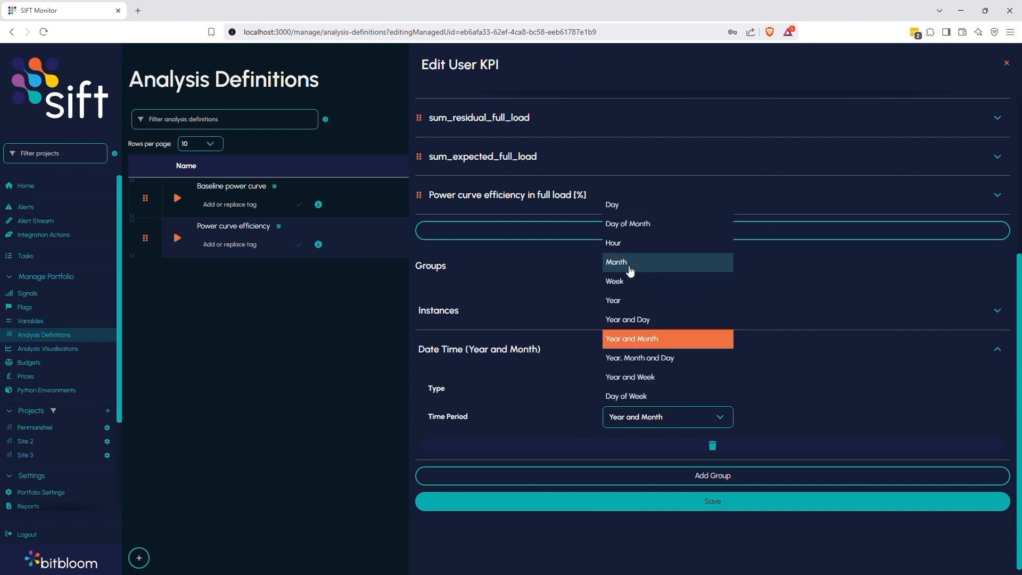
click(701, 422)
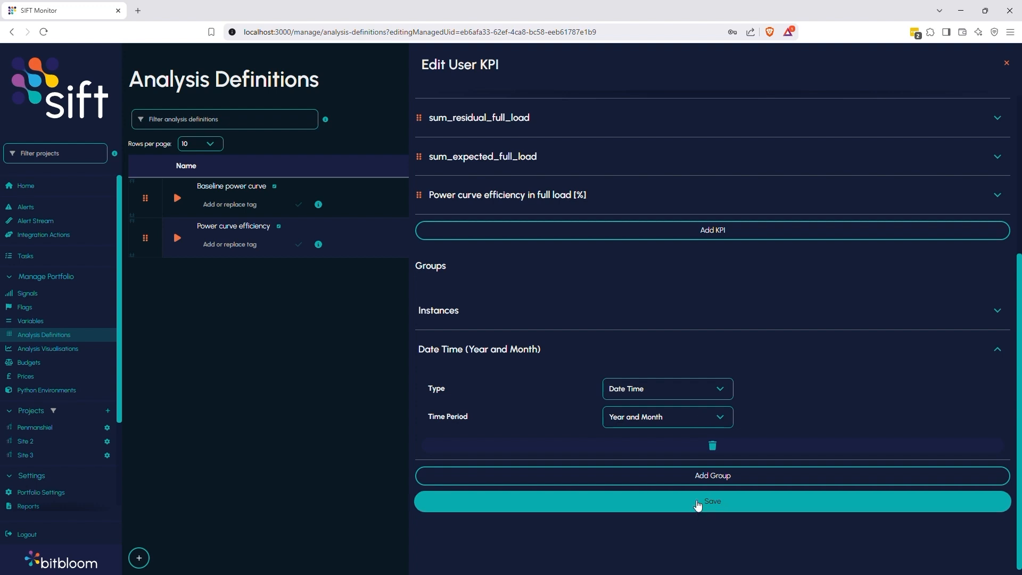
Save the User KPI analysis and save and run the analysis definitions.
click(644, 503)
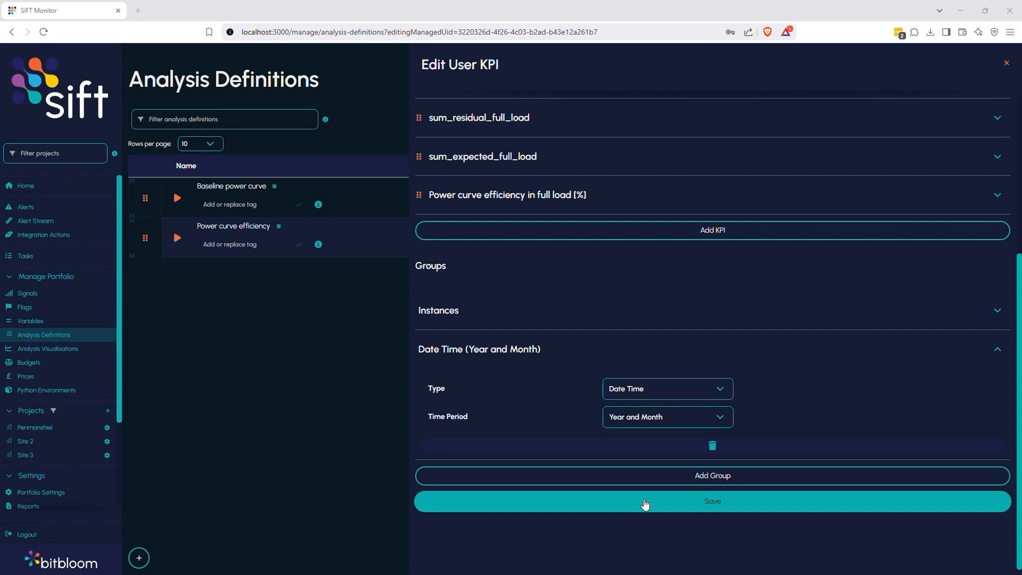
click(940, 557)
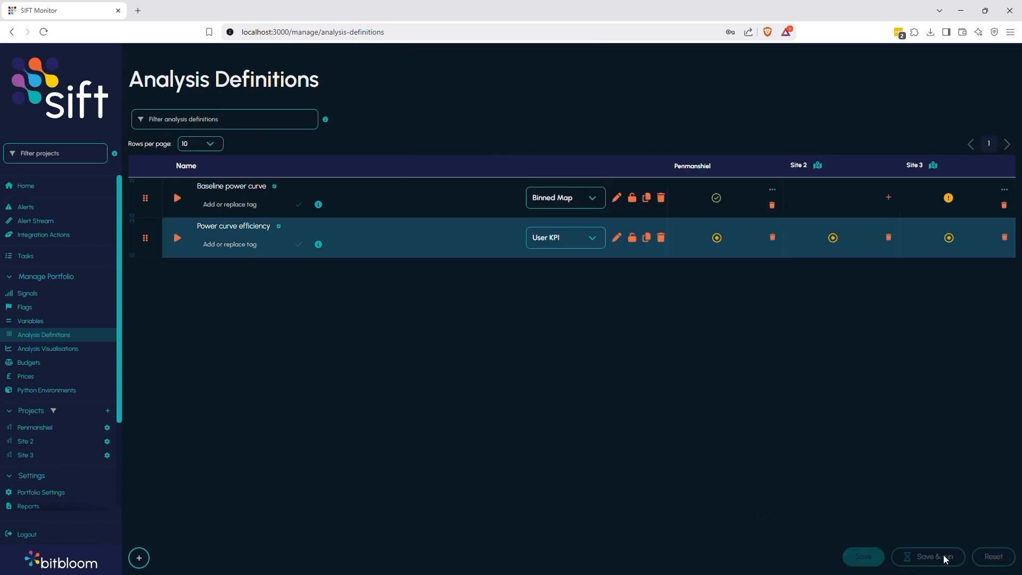
mouse_move(716, 242)
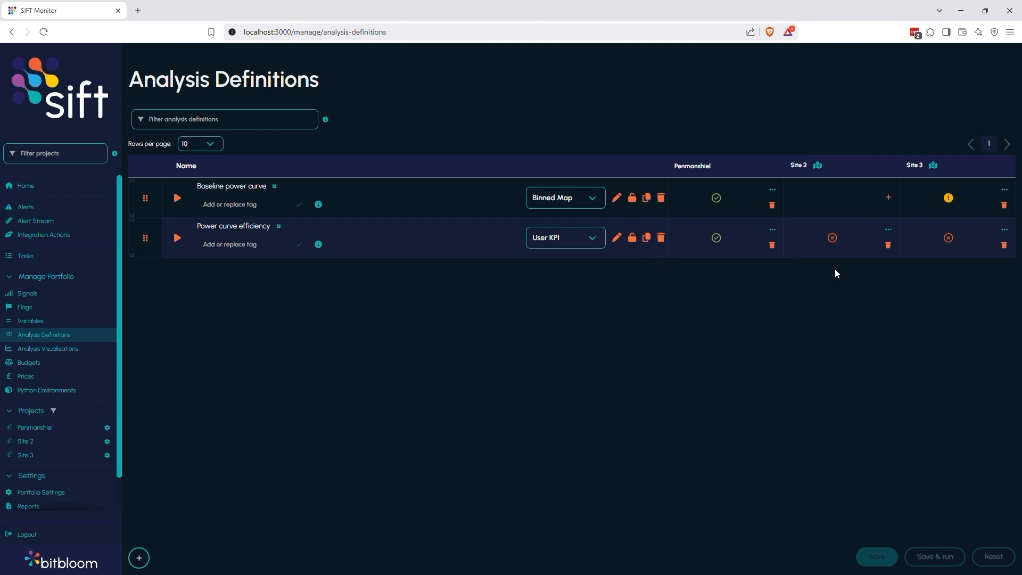
Open the Site 2 run result details for Power curve efficiency and close them.
click(833, 238)
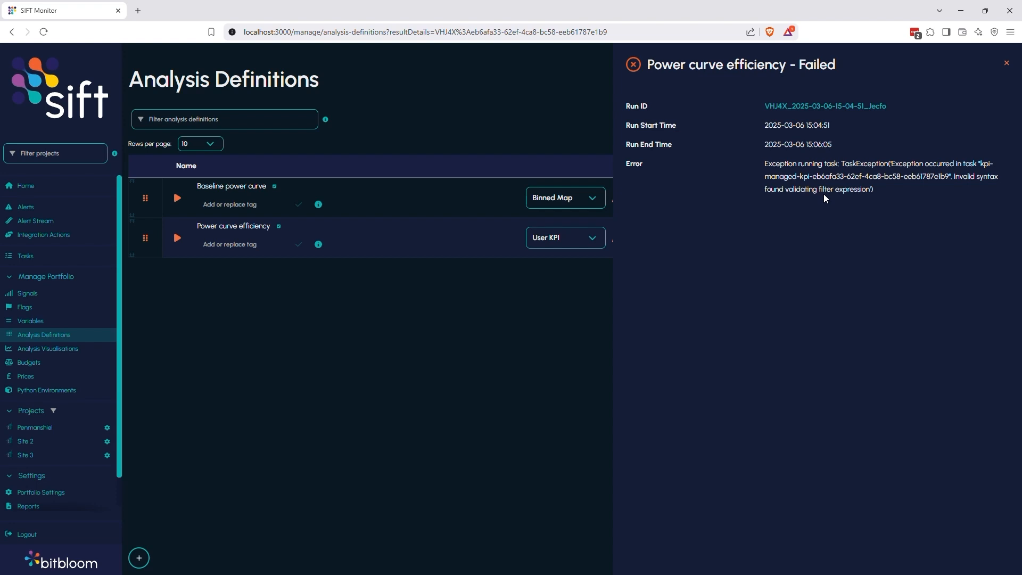
click(1006, 63)
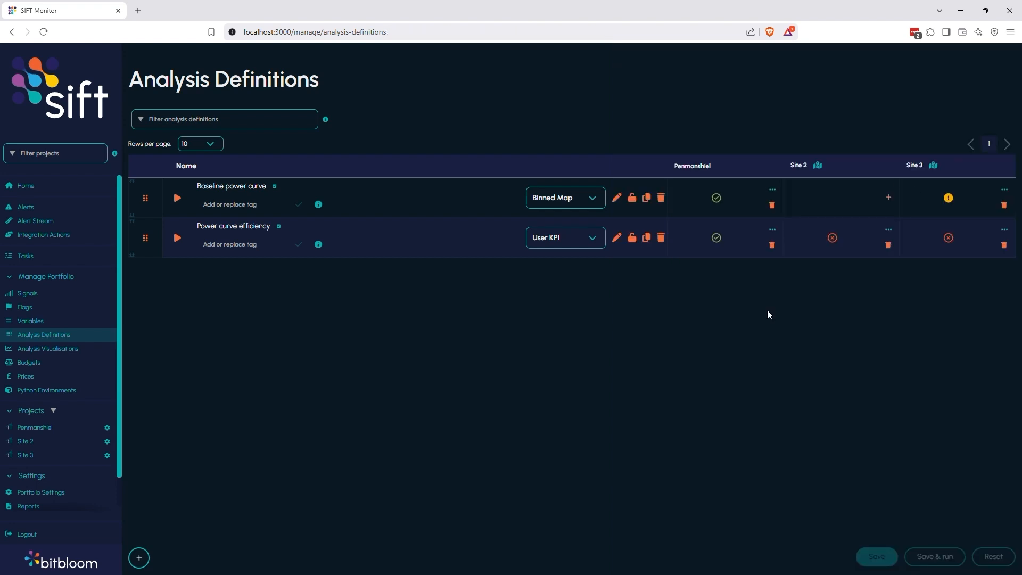